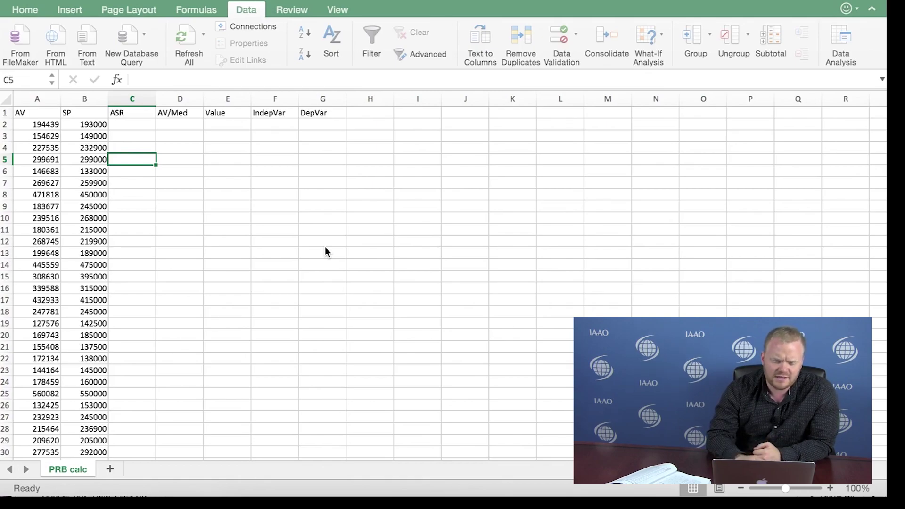
# Step: Enter the ratio formula =A2/B2 in C2, assessed value over sale price
pyautogui.scroll(-15, 324, 247)
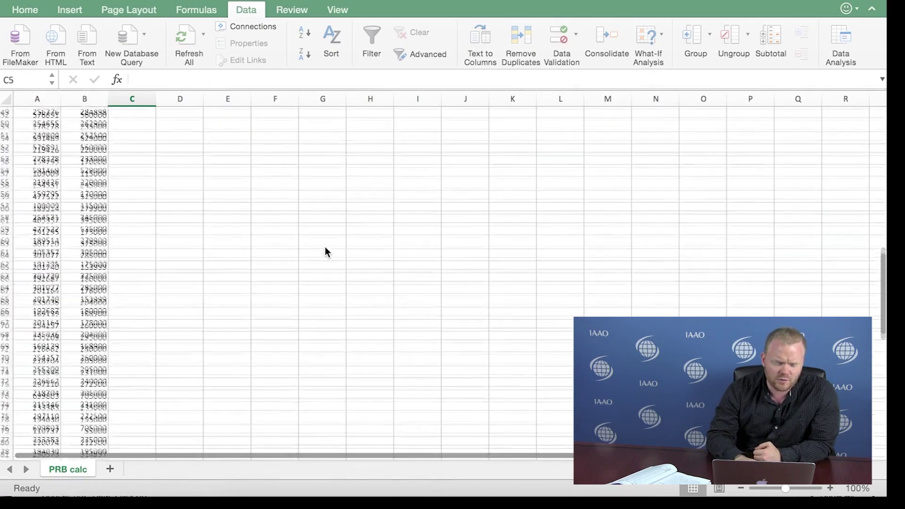
pyautogui.scroll(-10, 325, 247)
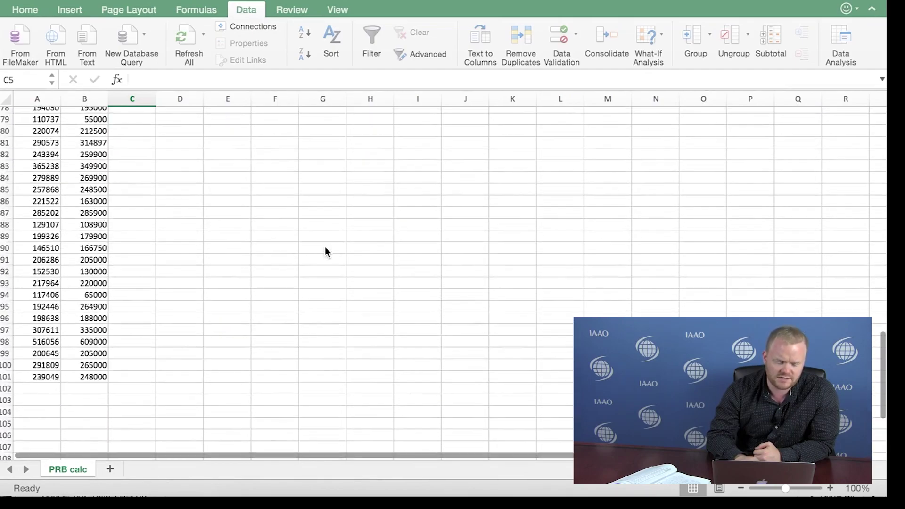
pyautogui.scroll(20, 325, 250)
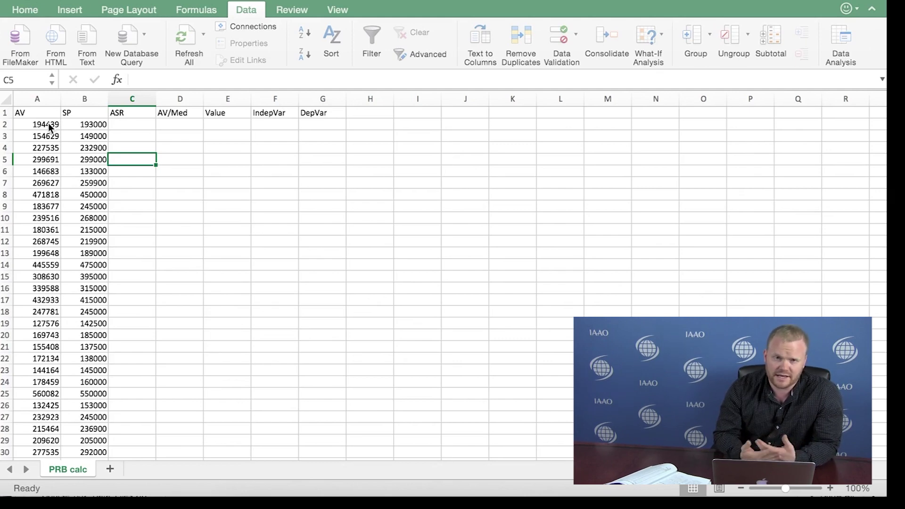
pyautogui.click(127, 123)
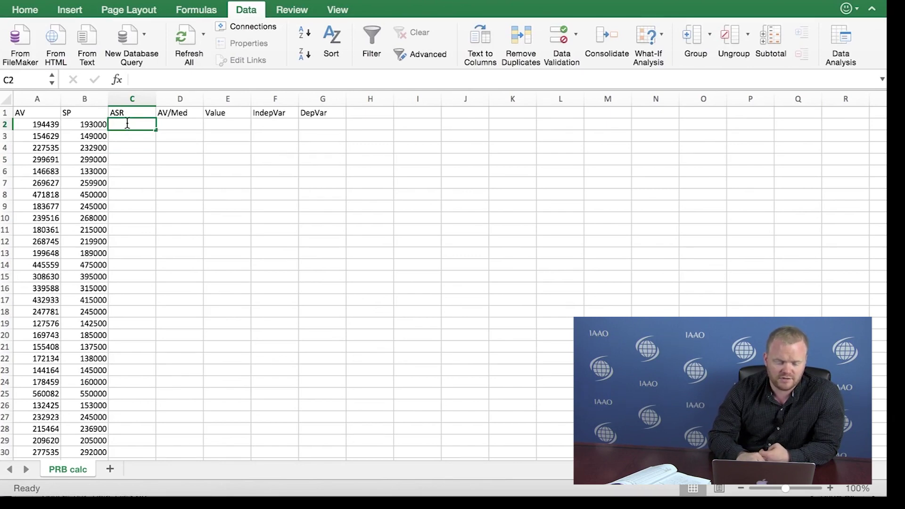
pyautogui.write('=')
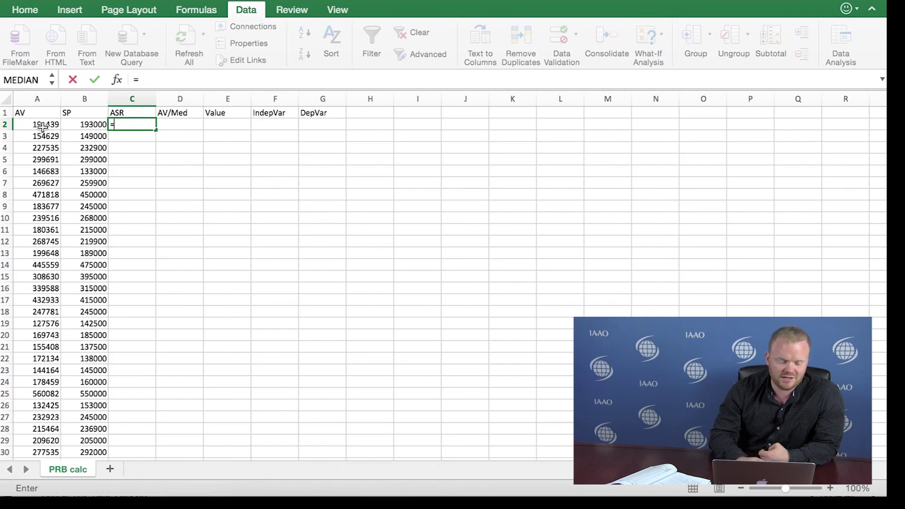
pyautogui.click(44, 124)
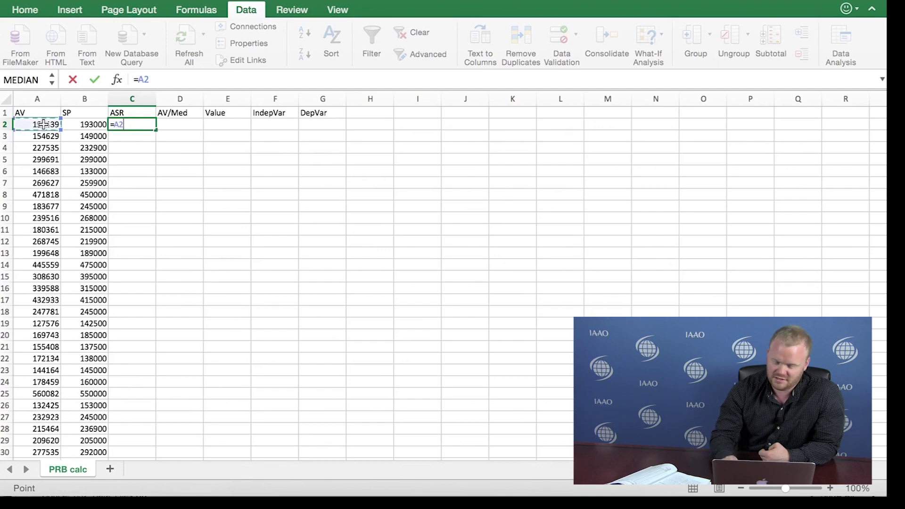
pyautogui.write('/')
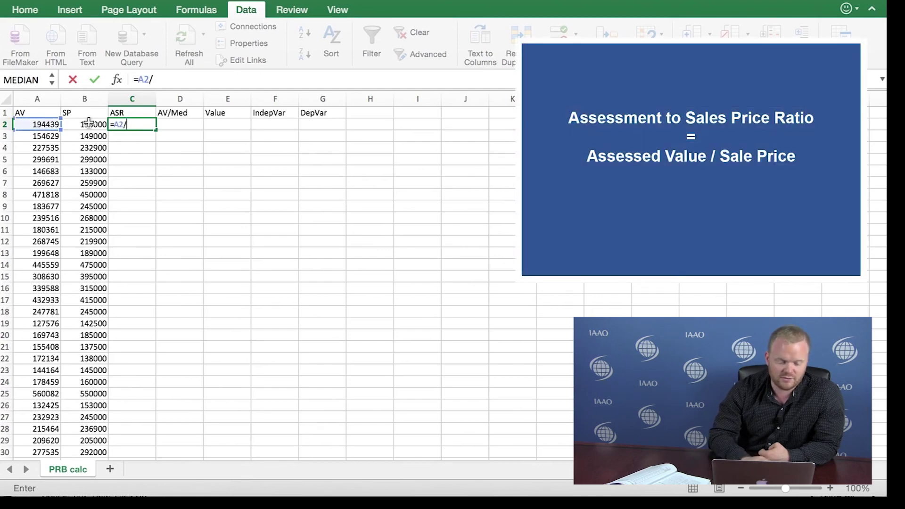
pyautogui.click(89, 124)
pyautogui.press('Return')
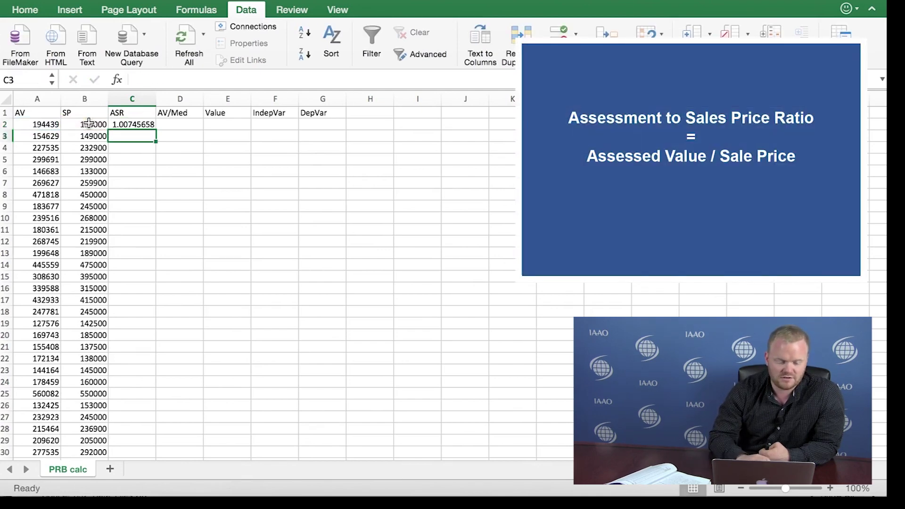
# Step: Copy the C2 ratio formula down the ASR column to row 101
pyautogui.click(123, 124)
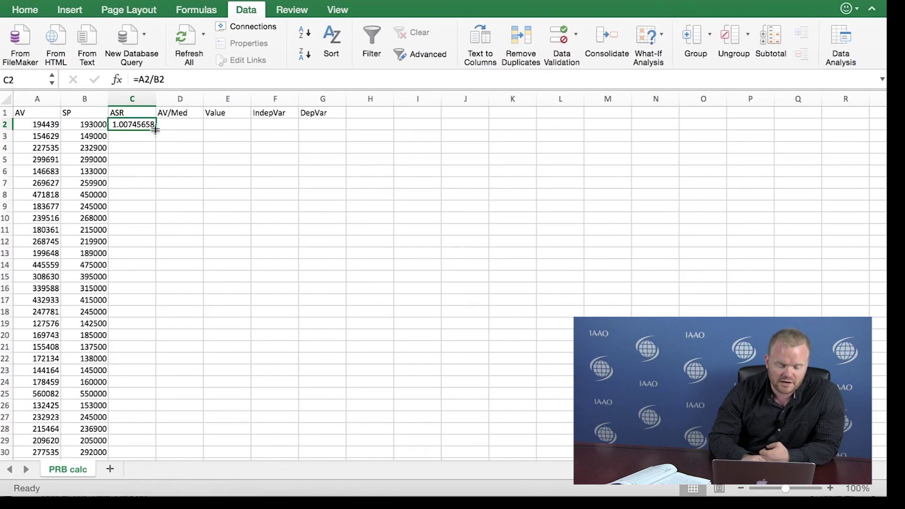
pyautogui.doubleClick(155, 131)
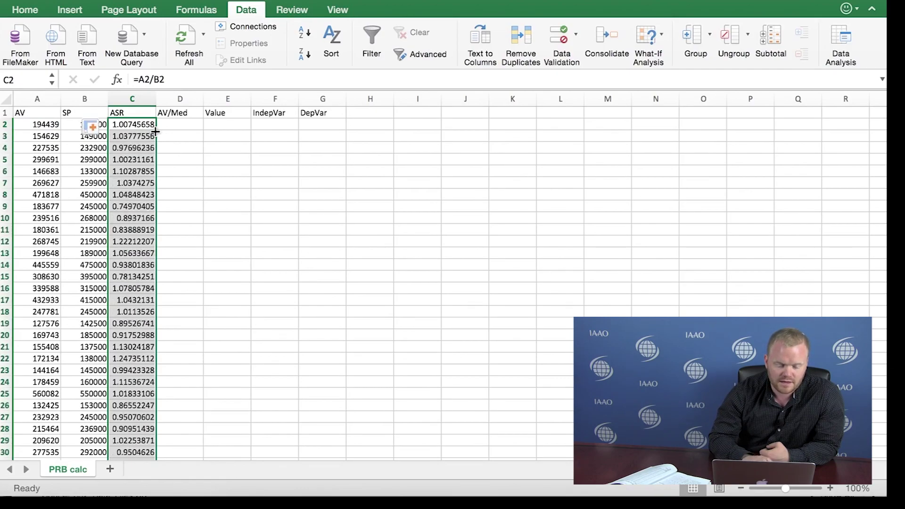
pyautogui.scroll(-2, 179, 271)
pyautogui.scroll(-15, 179, 271)
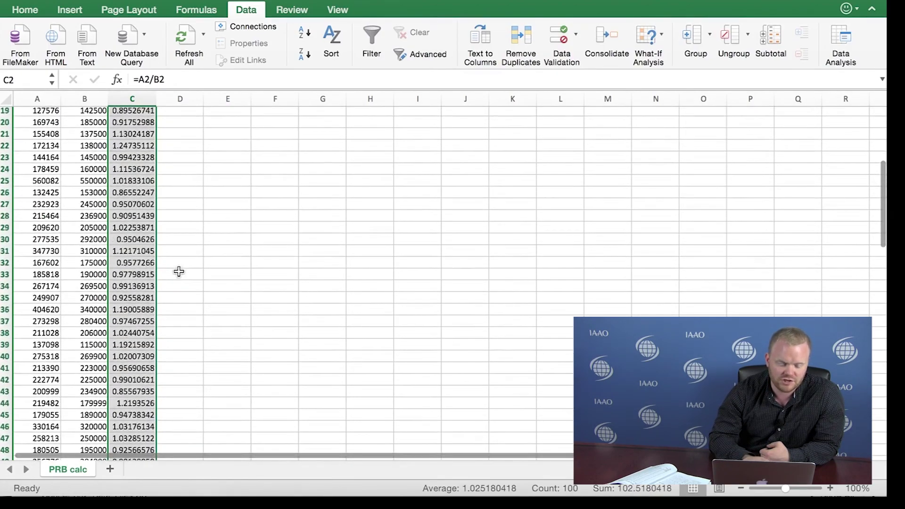
pyautogui.scroll(-12, 179, 271)
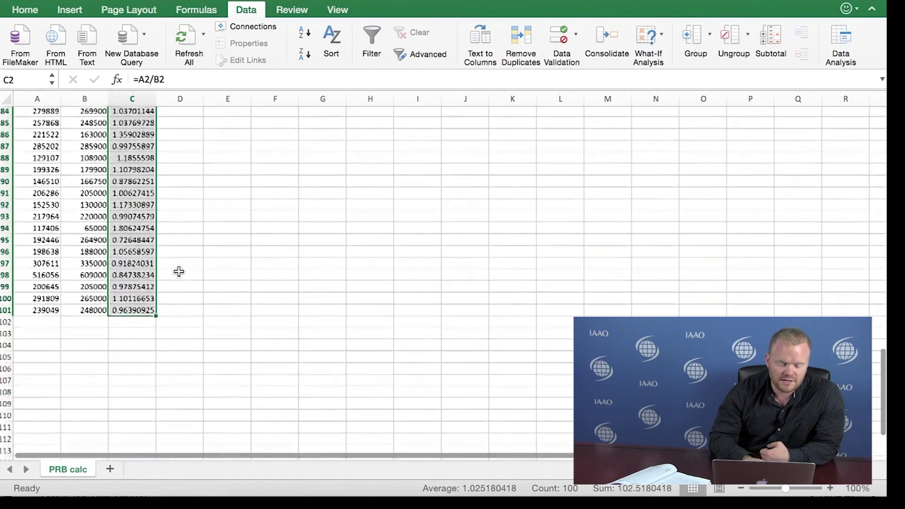
pyautogui.scroll(17, 179, 271)
pyautogui.scroll(12, 179, 271)
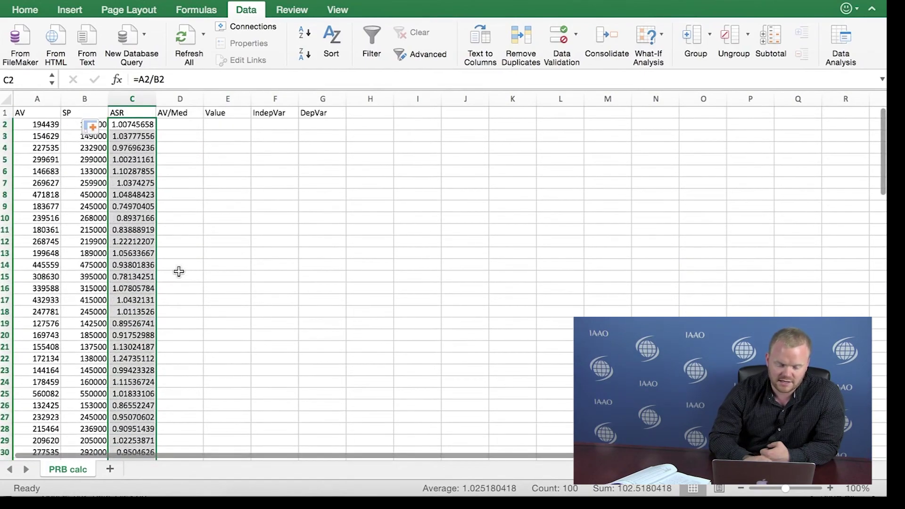
pyautogui.click(183, 127)
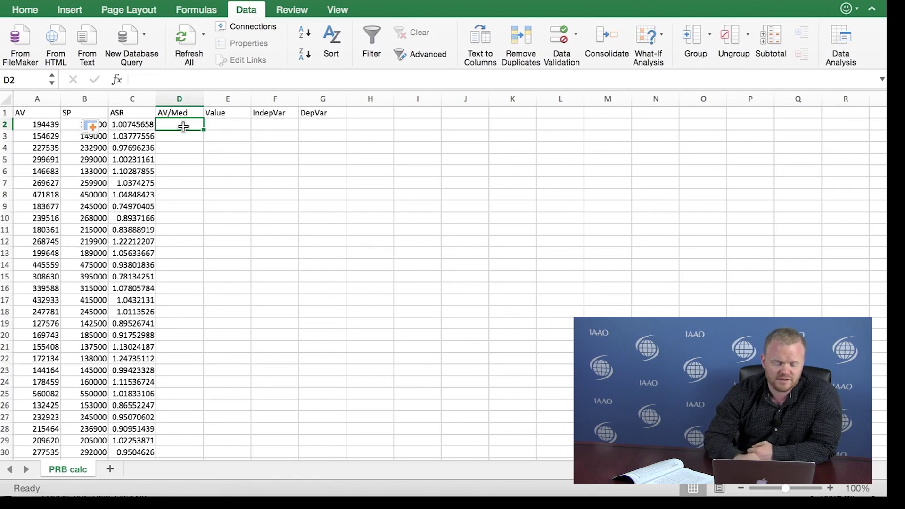
pyautogui.doubleClick(183, 126)
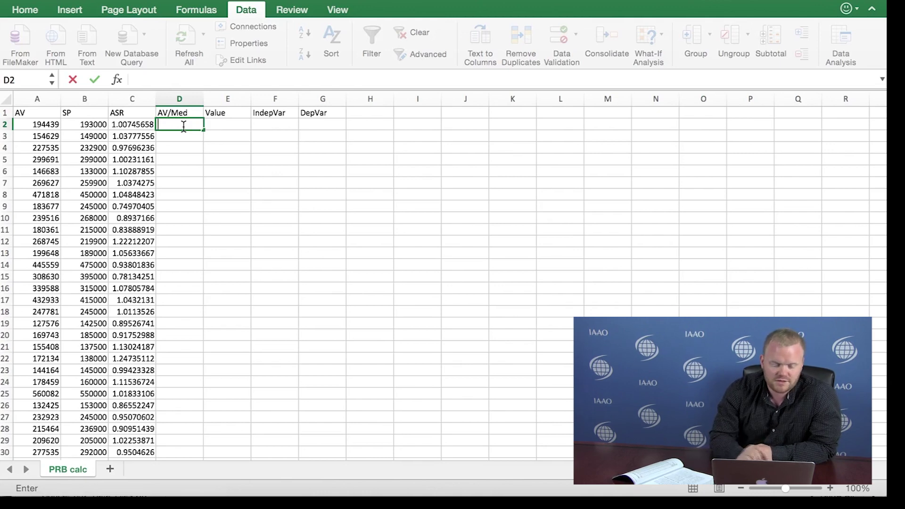
# Step: Enter =A2/MEDIAN(C:C) in D2 and fill it down column D
pyautogui.write('=')
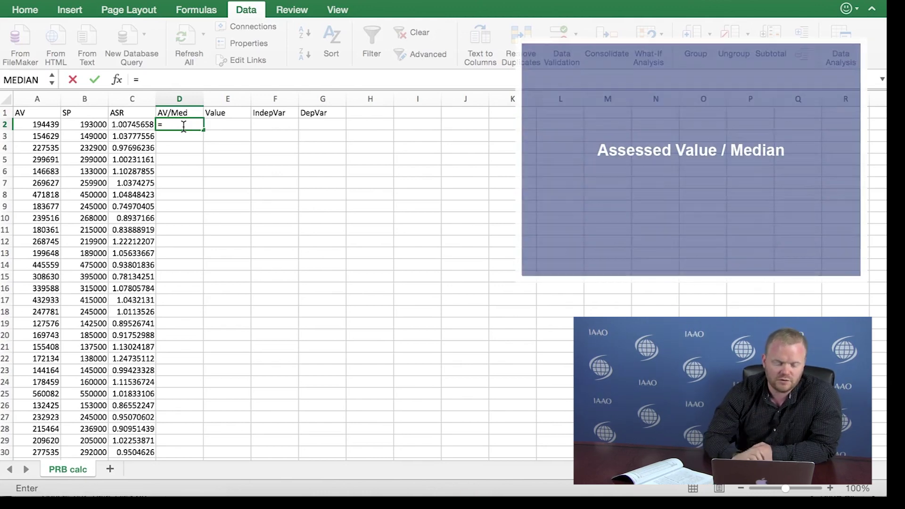
pyautogui.click(42, 127)
pyautogui.write('/')
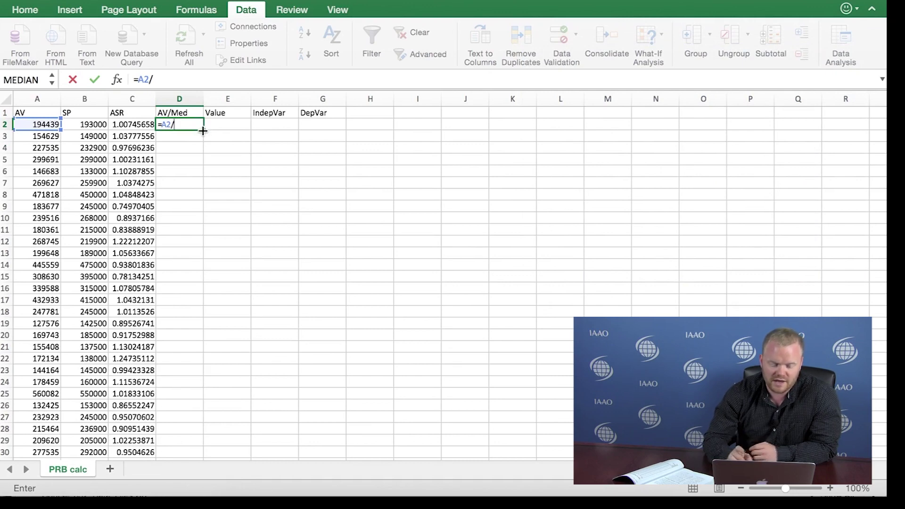
pyautogui.write('me')
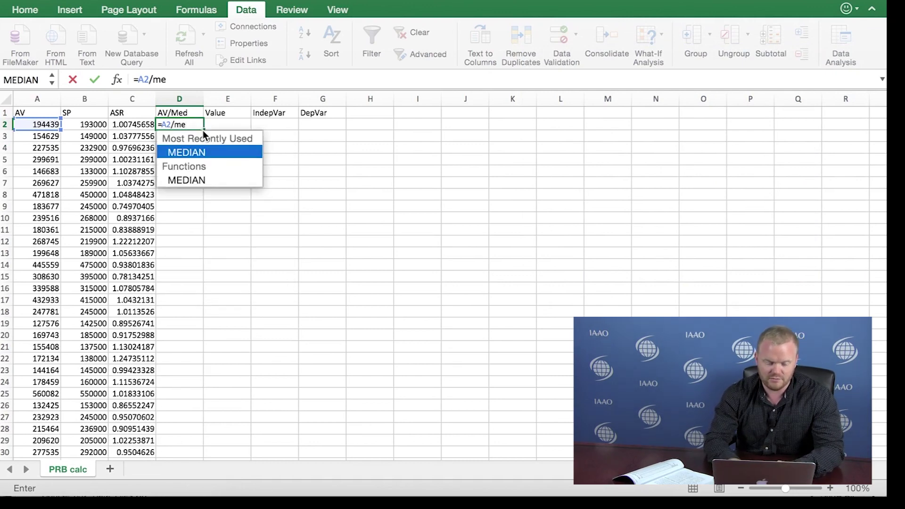
pyautogui.write('dian(')
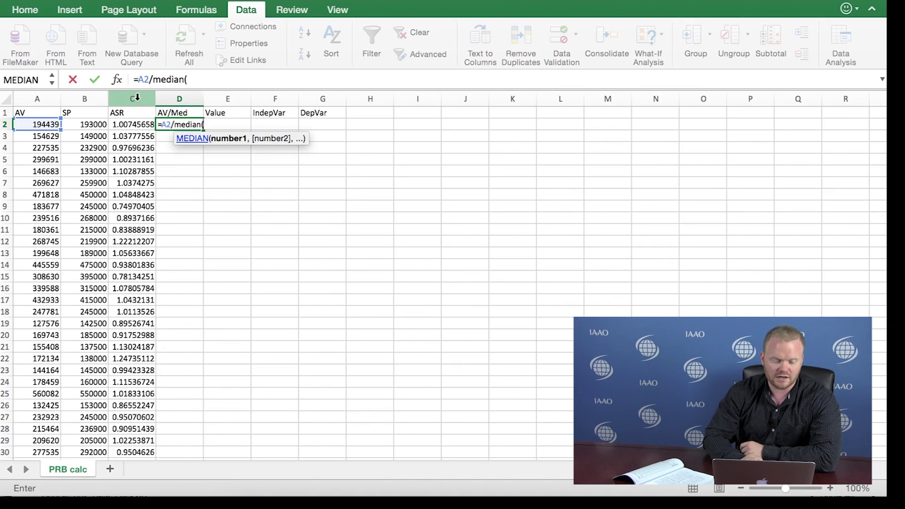
pyautogui.click(138, 97)
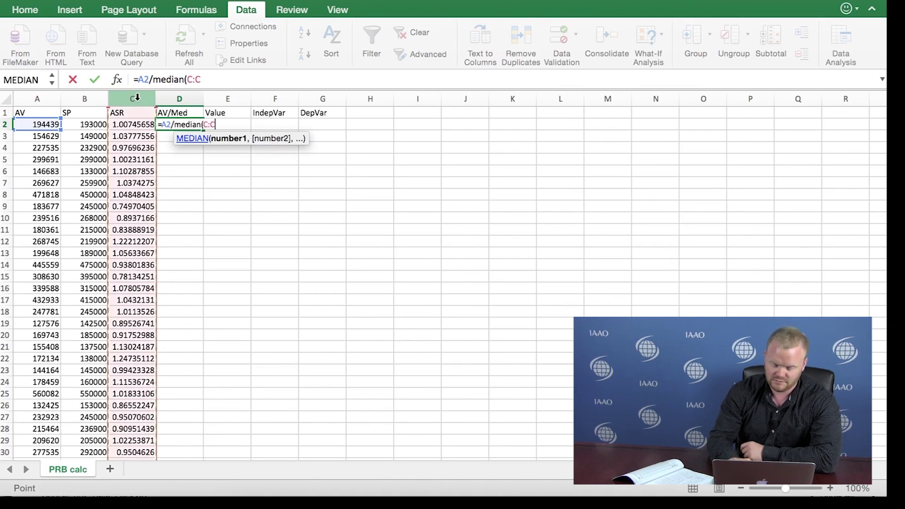
pyautogui.write(')')
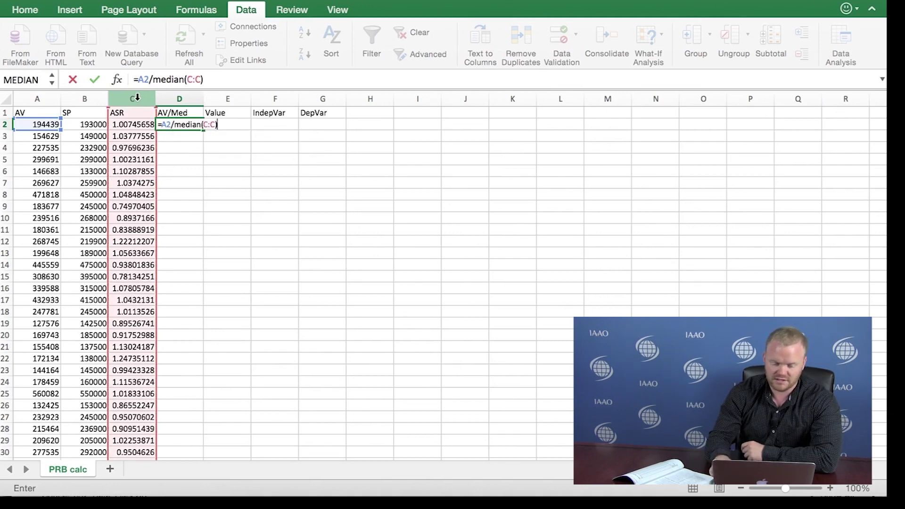
pyautogui.press('Return')
pyautogui.click(179, 122)
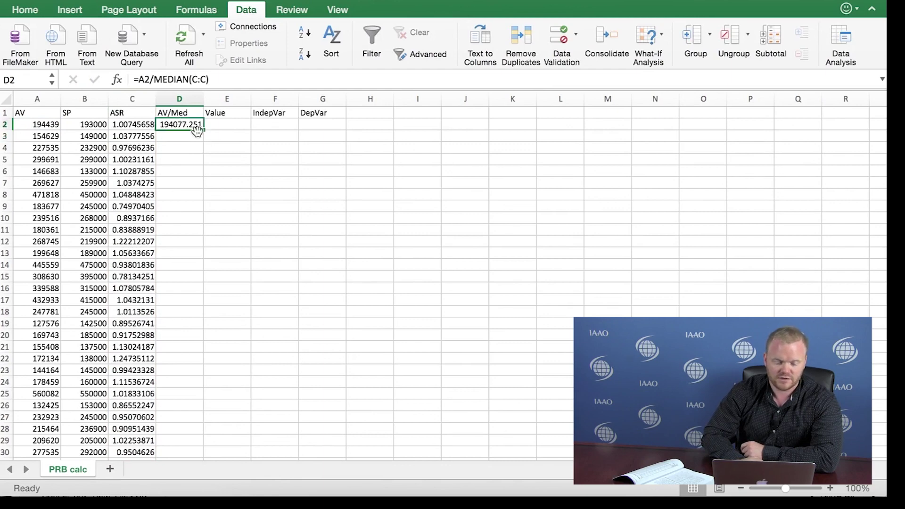
pyautogui.doubleClick(202, 131)
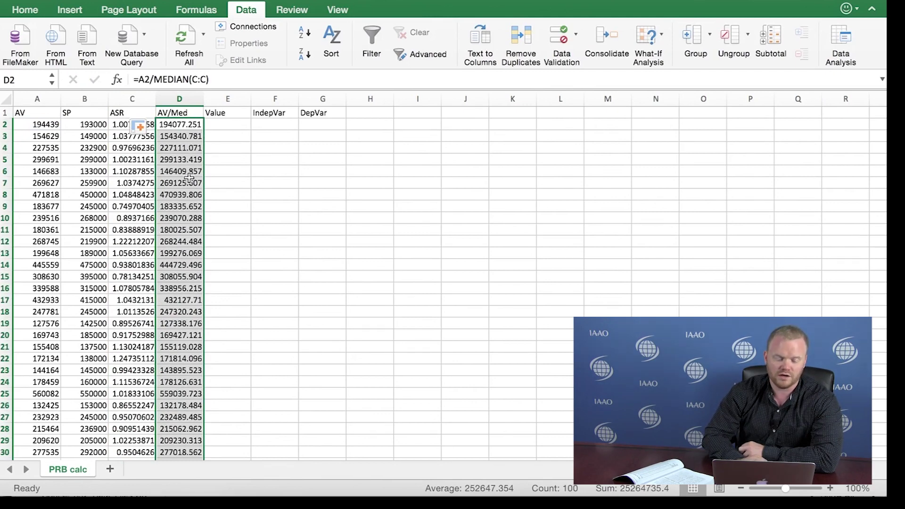
pyautogui.click(224, 120)
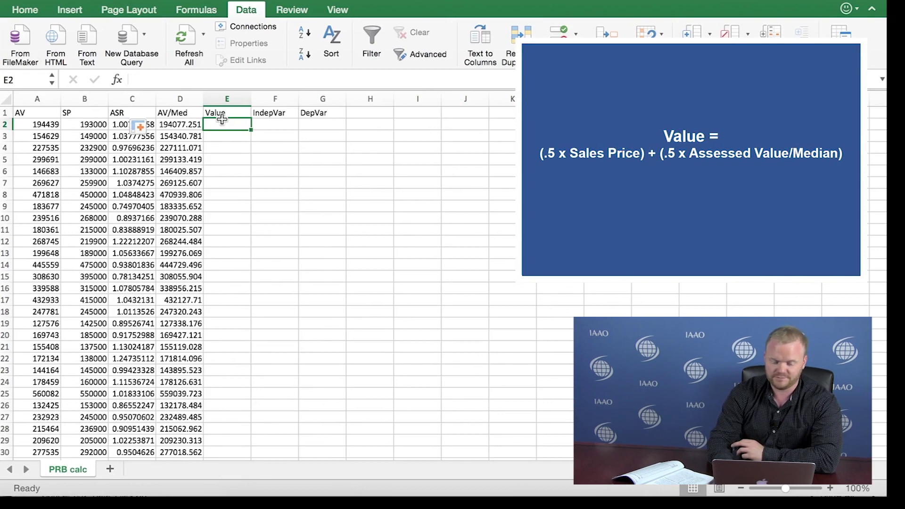
# Step: Enter =(.5*B2)+(.5*(D2)) in E2 and fill it down the Value column
pyautogui.write('=')
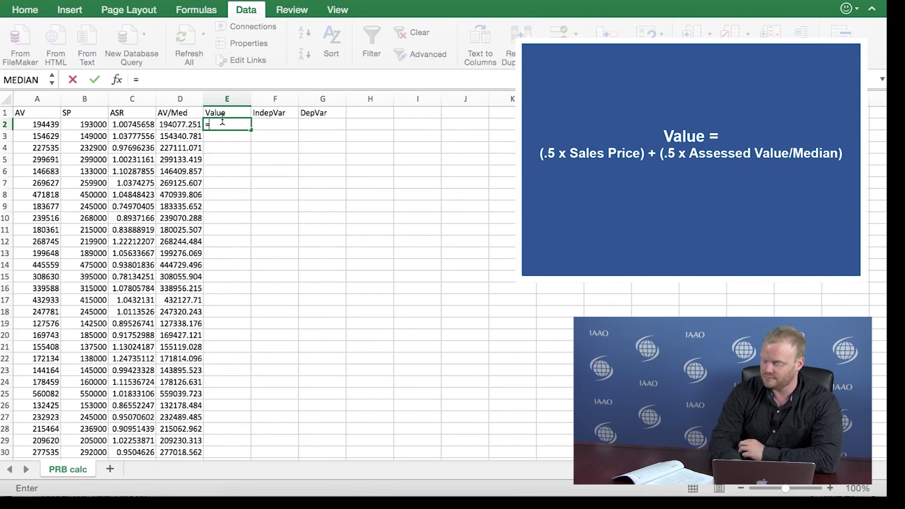
pyautogui.write('(')
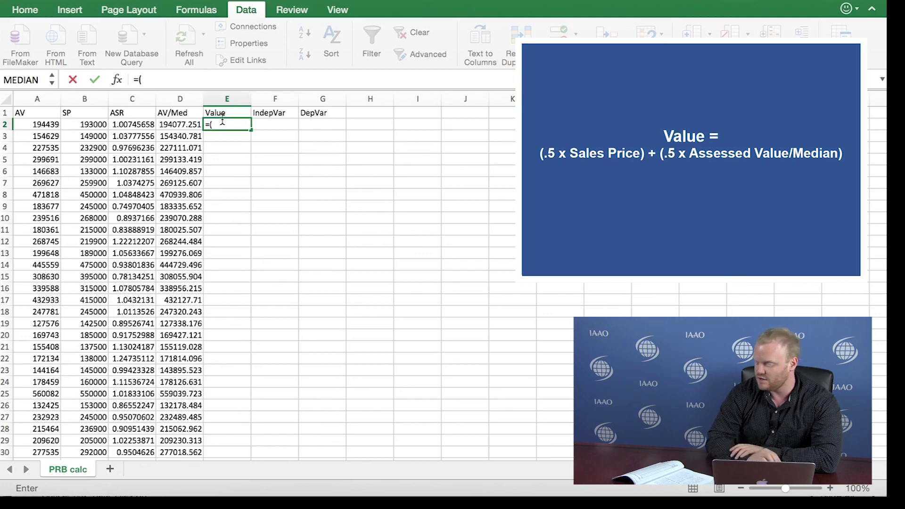
pyautogui.write('.')
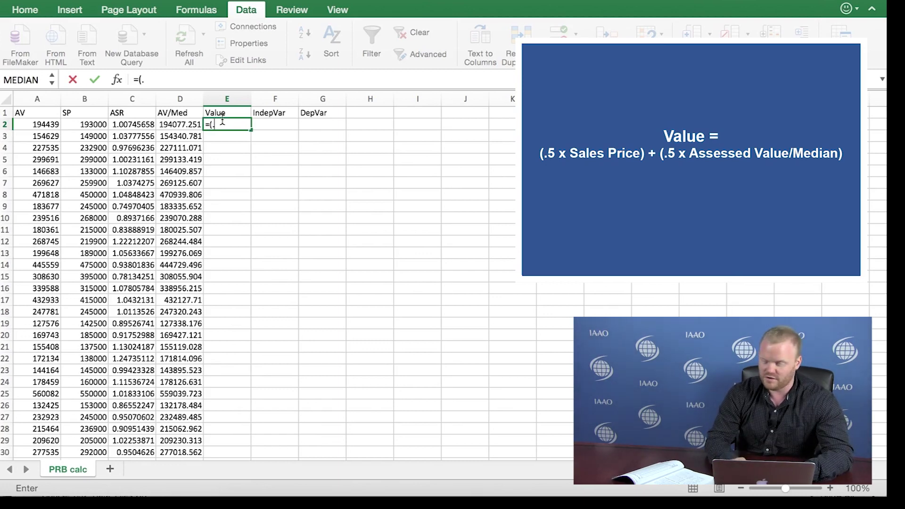
pyautogui.write('5*')
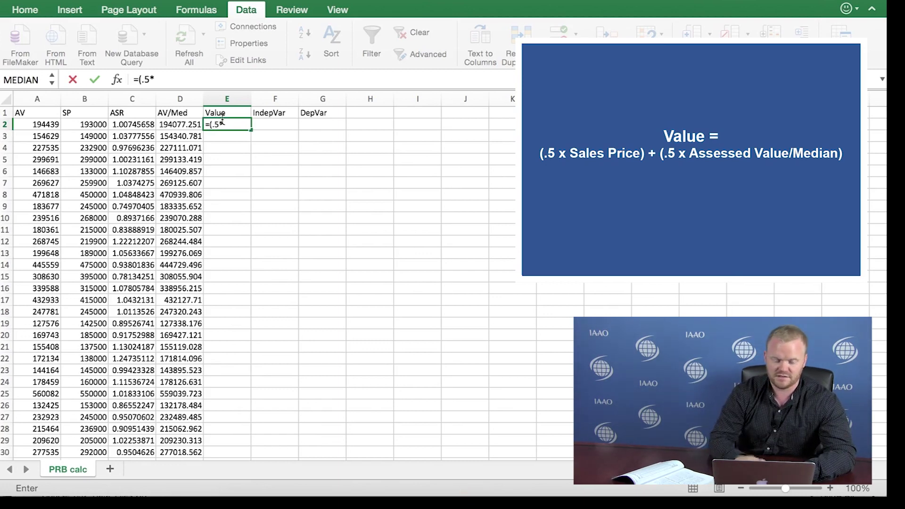
pyautogui.click(90, 125)
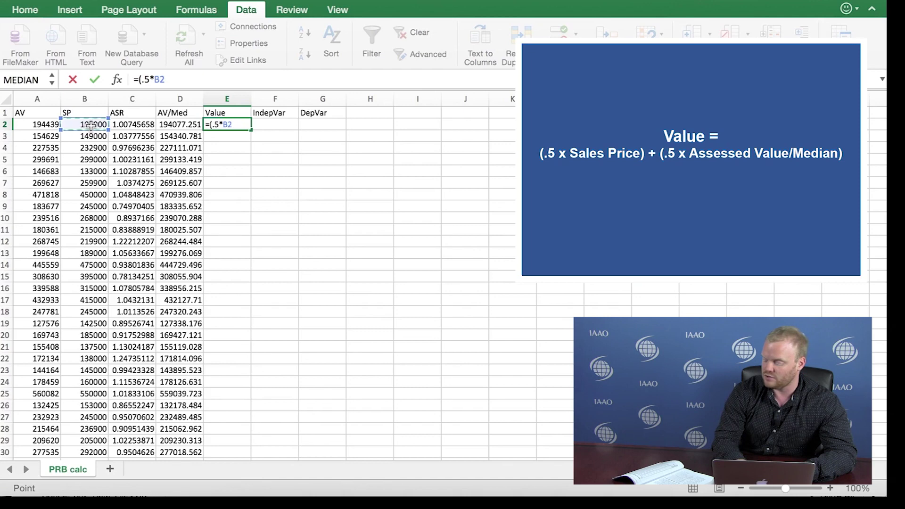
pyautogui.write(')')
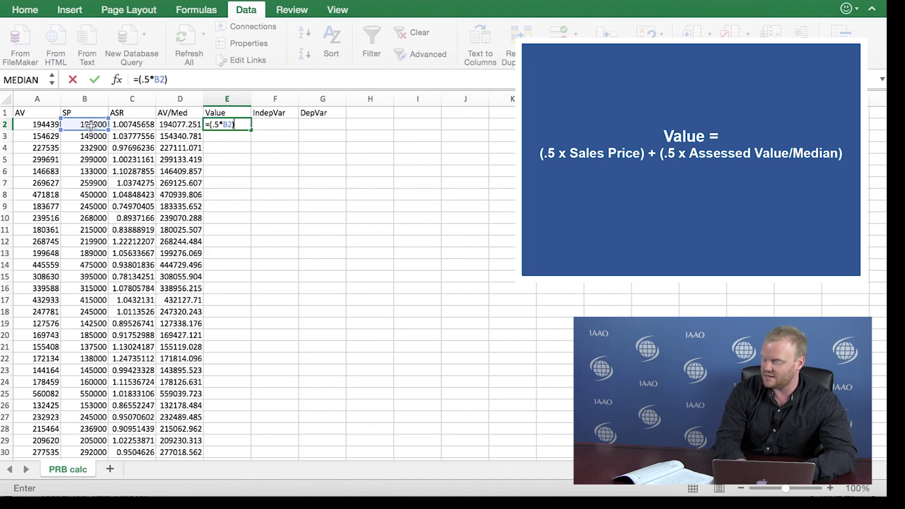
pyautogui.write('+')
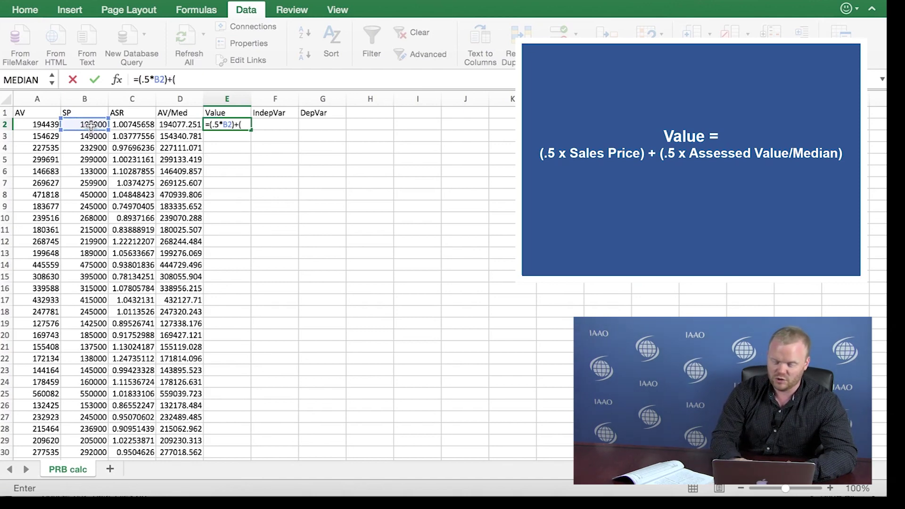
pyautogui.write('(.5')
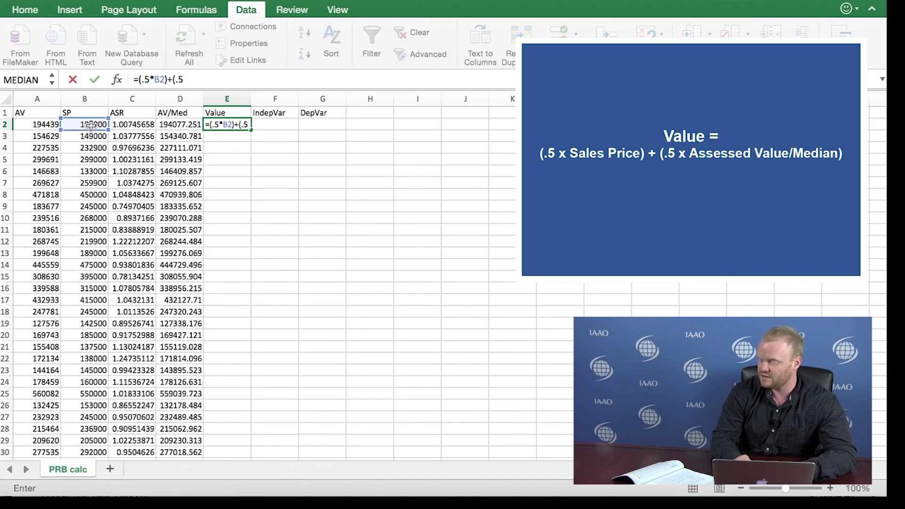
pyautogui.write('*')
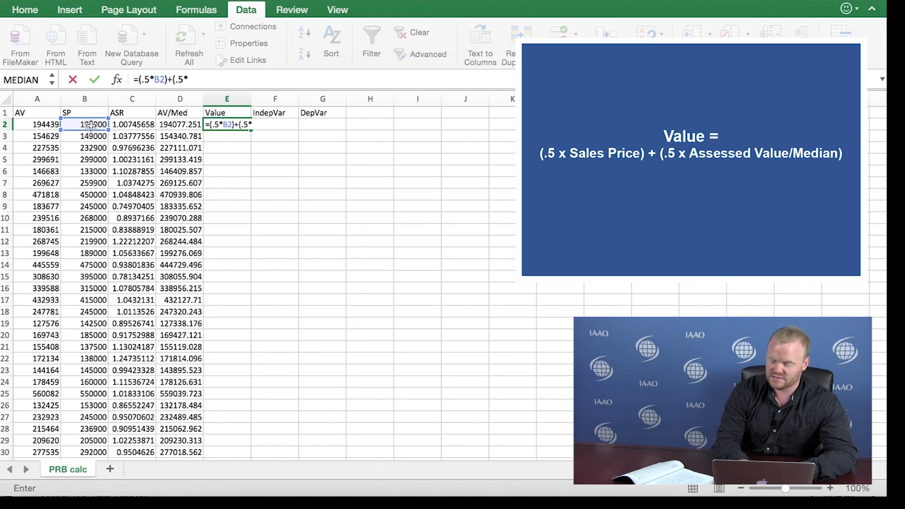
pyautogui.write('(')
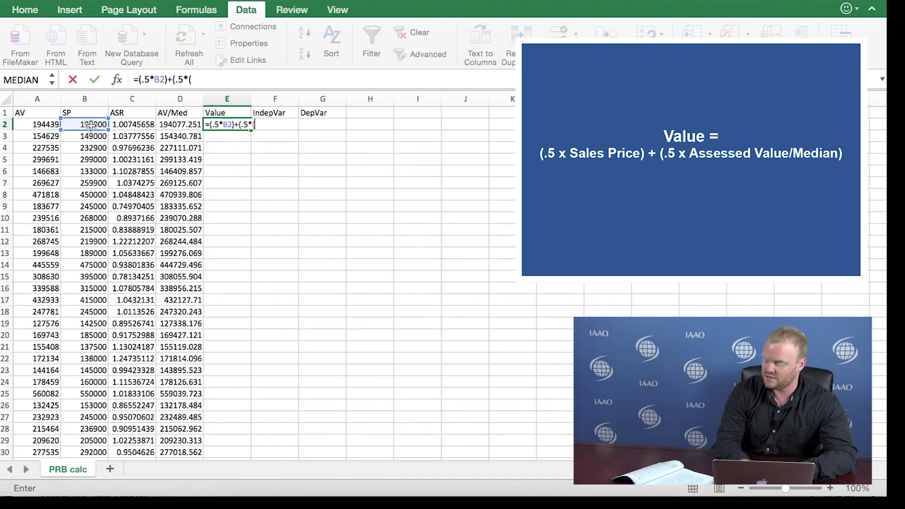
pyautogui.click(190, 124)
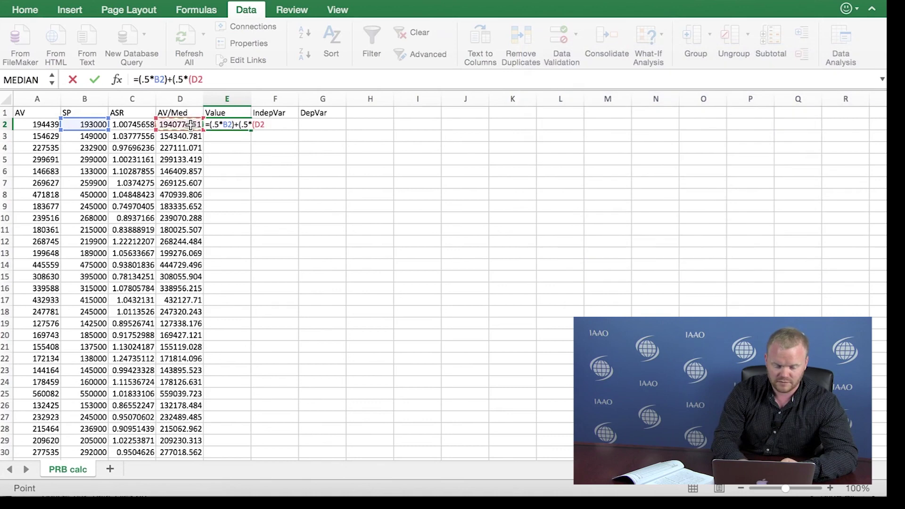
pyautogui.write(')')
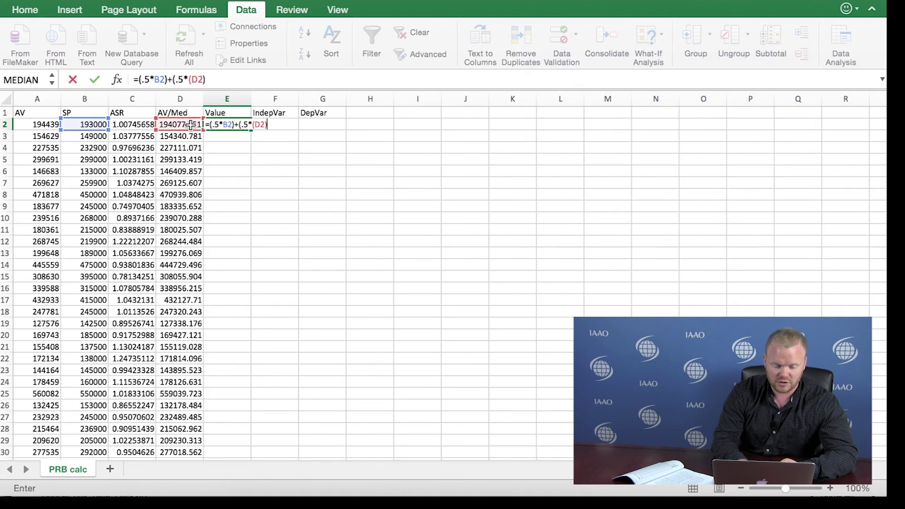
pyautogui.press('Return')
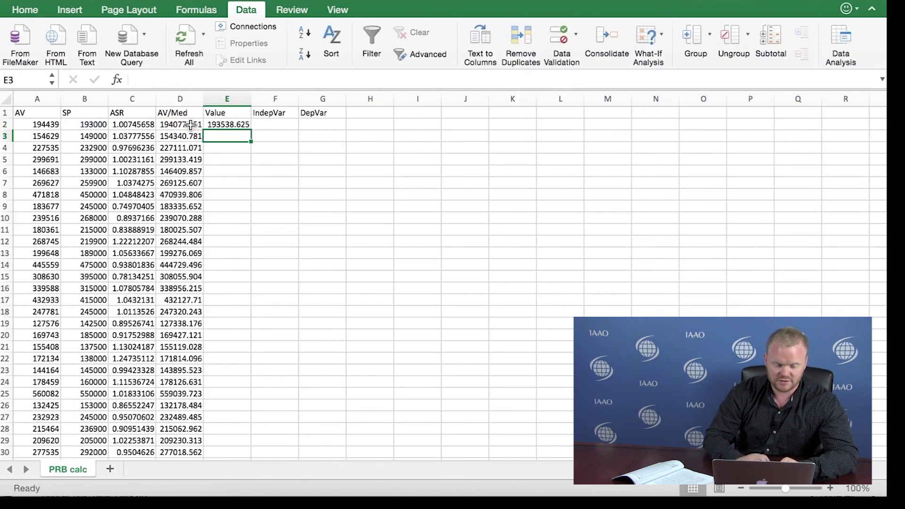
pyautogui.click(213, 125)
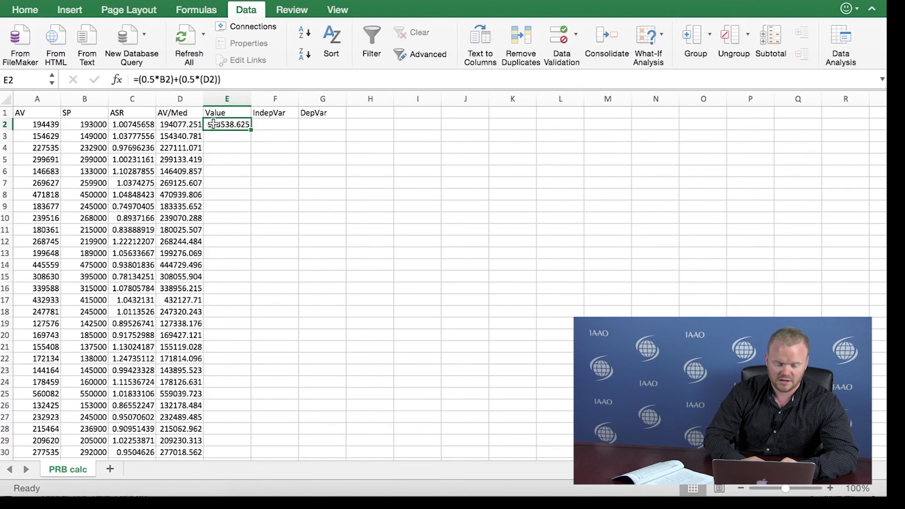
pyautogui.doubleClick(250, 129)
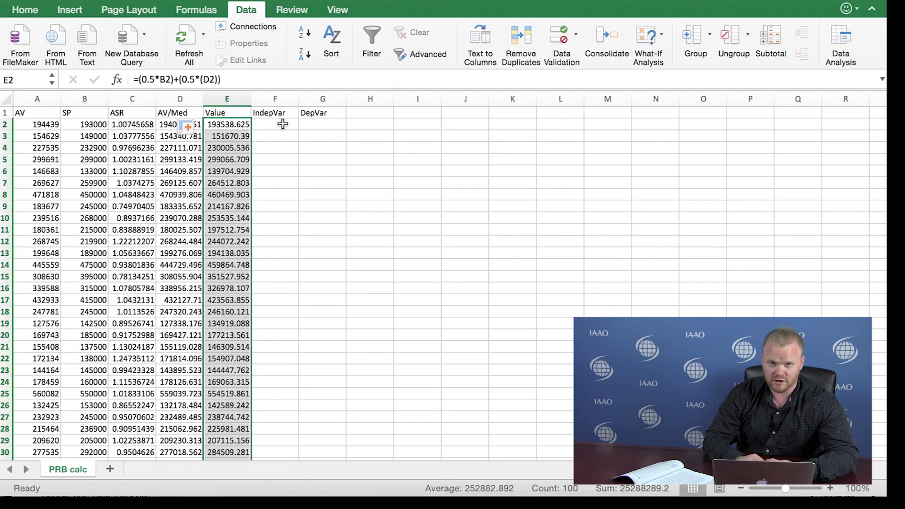
pyautogui.click(282, 123)
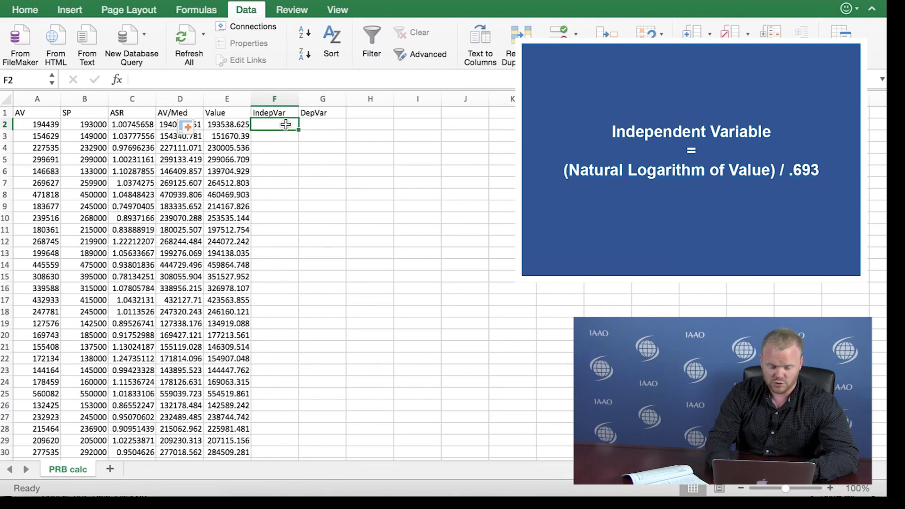
# Step: Enter =LN(E2)/.693 in F2 and fill it down all 100 rows
pyautogui.write('=')
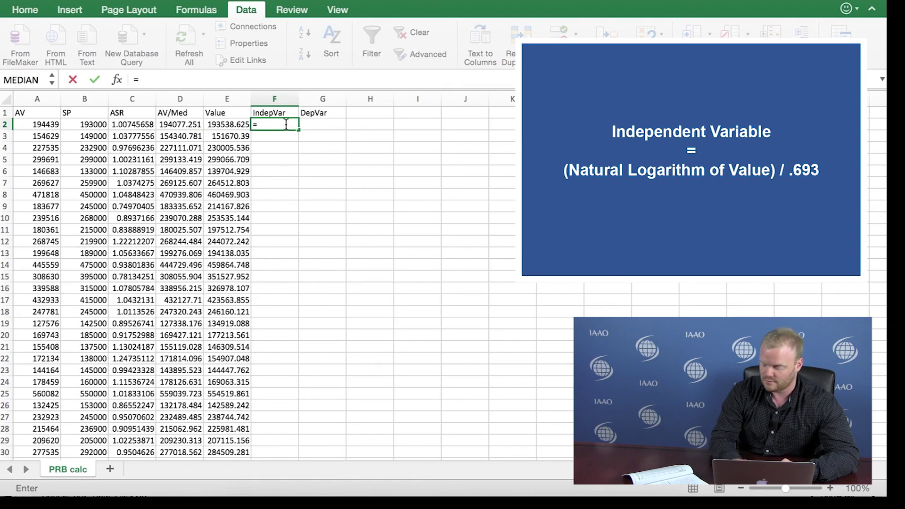
pyautogui.write('l')
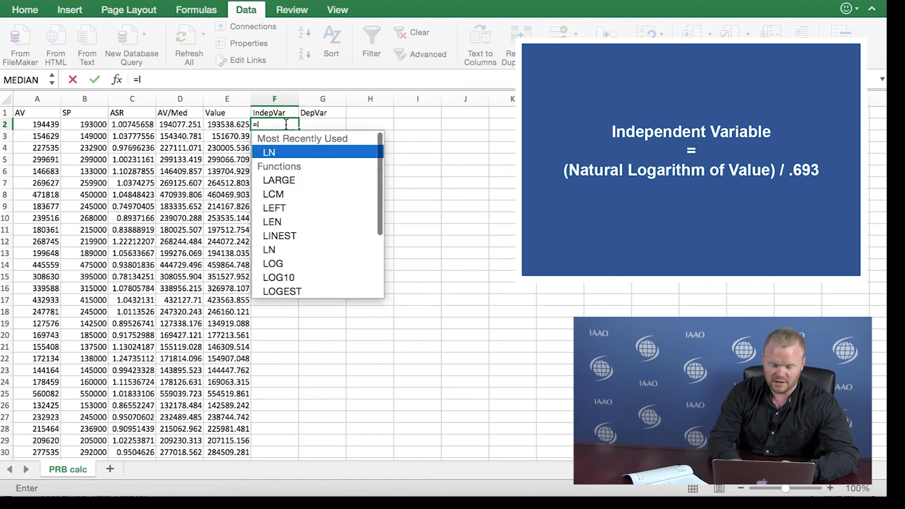
pyautogui.write('n(')
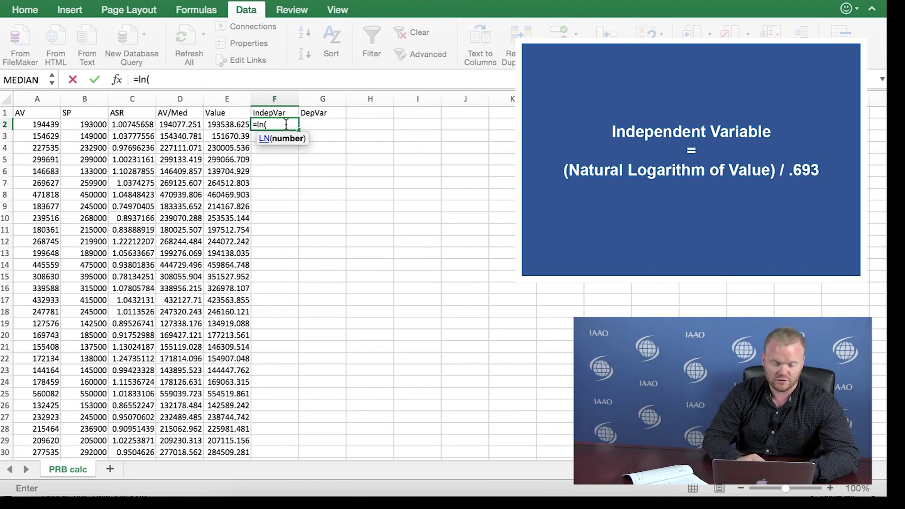
pyautogui.click(228, 124)
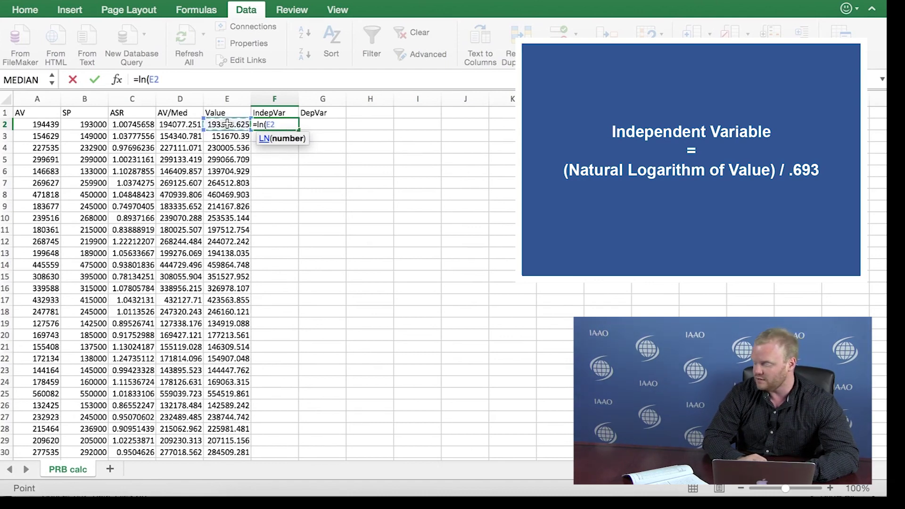
pyautogui.write(')')
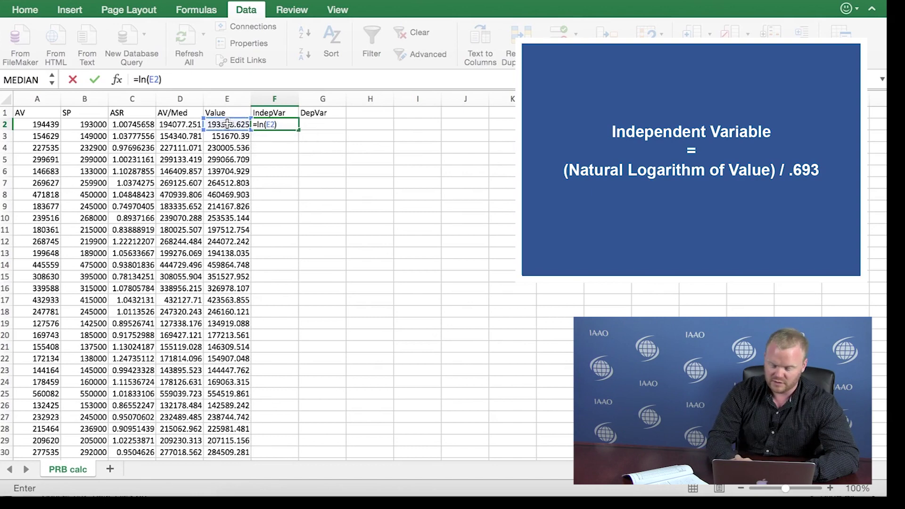
pyautogui.write('/')
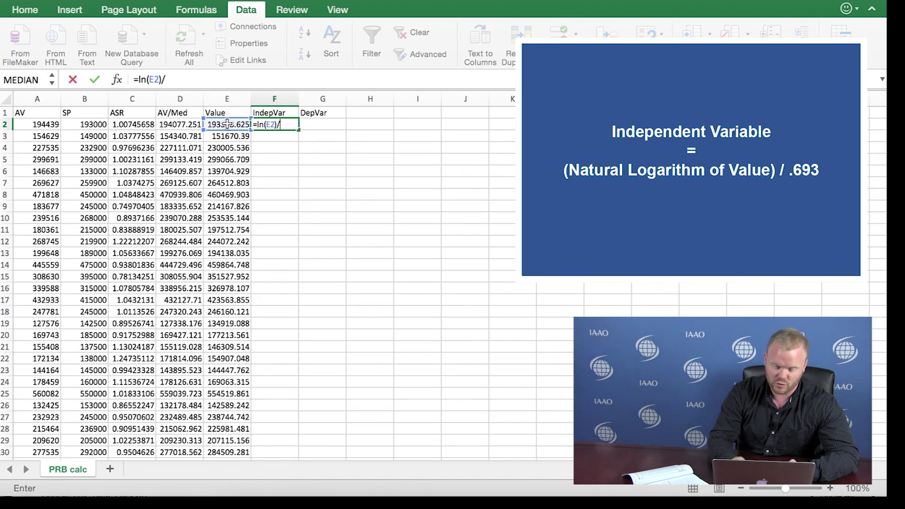
pyautogui.write('.693')
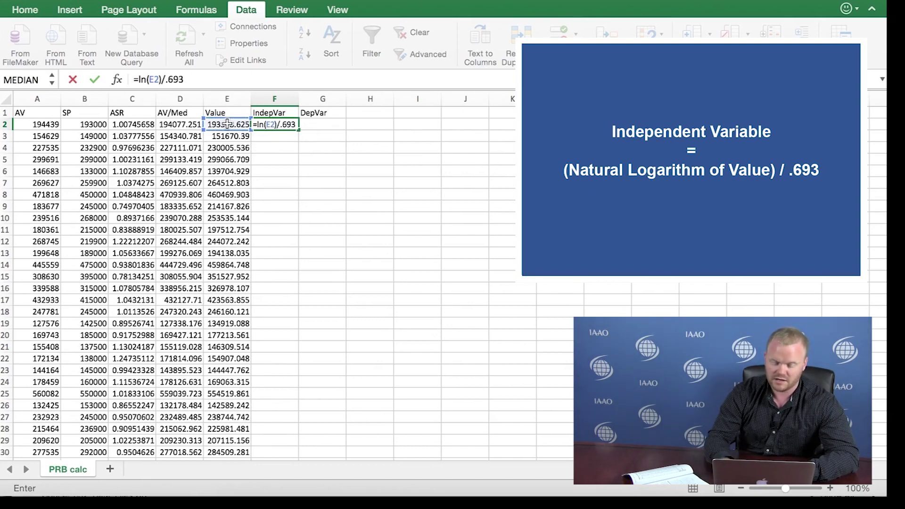
pyautogui.press('Return')
pyautogui.click(268, 125)
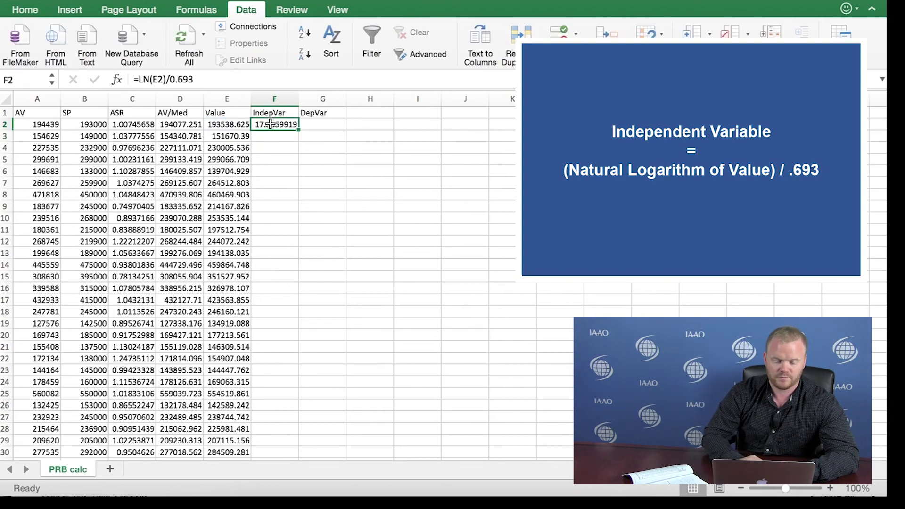
pyautogui.doubleClick(298, 129)
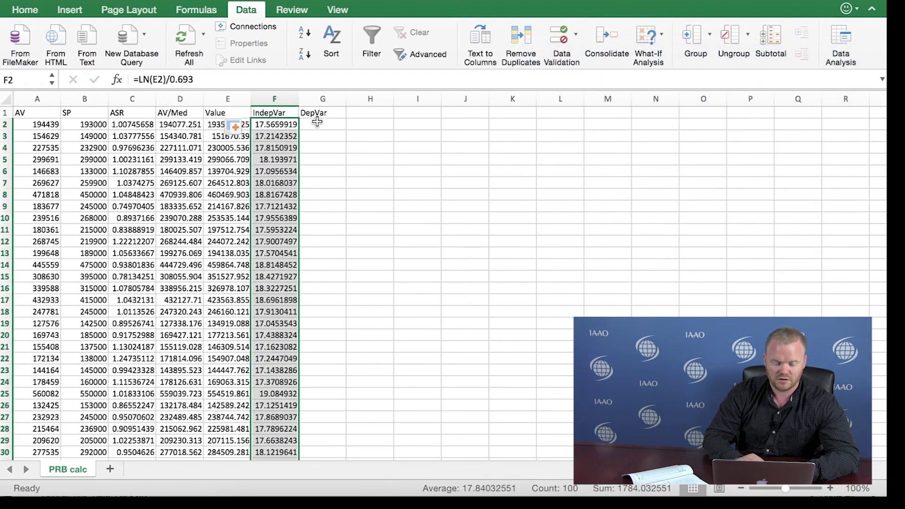
# Step: Enter =(C2-MEDIAN(C:C))/MEDIAN(C:C) in G2 and copy it down column G
pyautogui.click(317, 122)
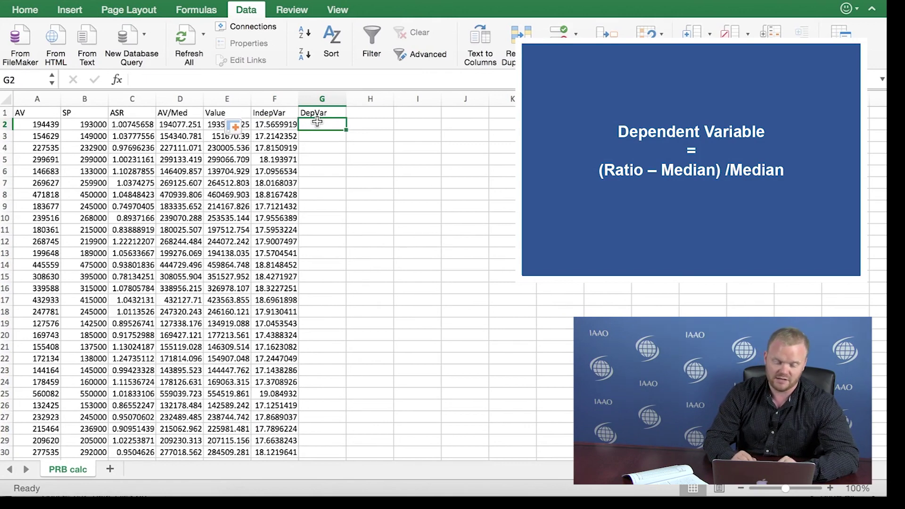
pyautogui.write('=')
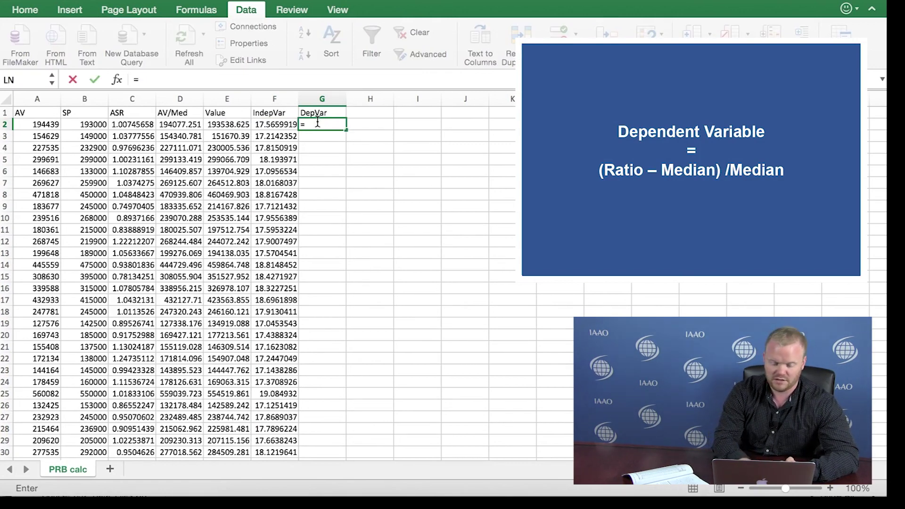
pyautogui.write('(')
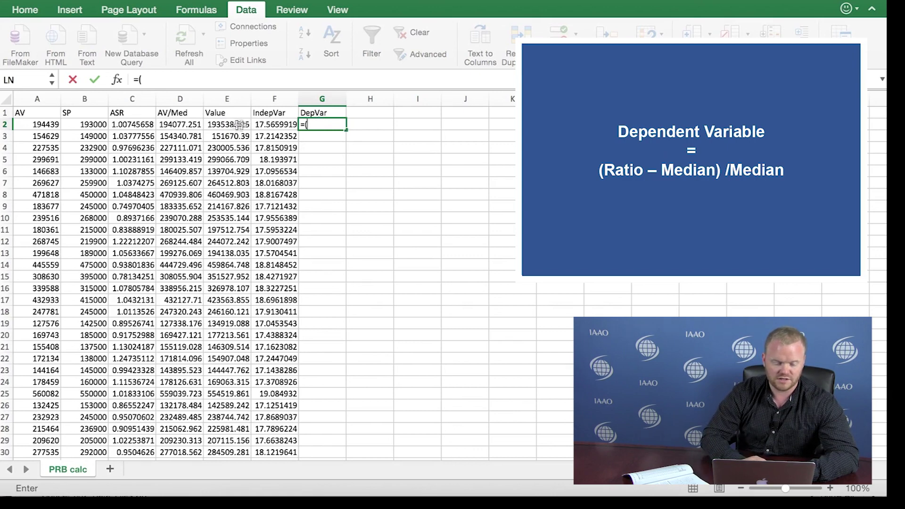
pyautogui.click(136, 124)
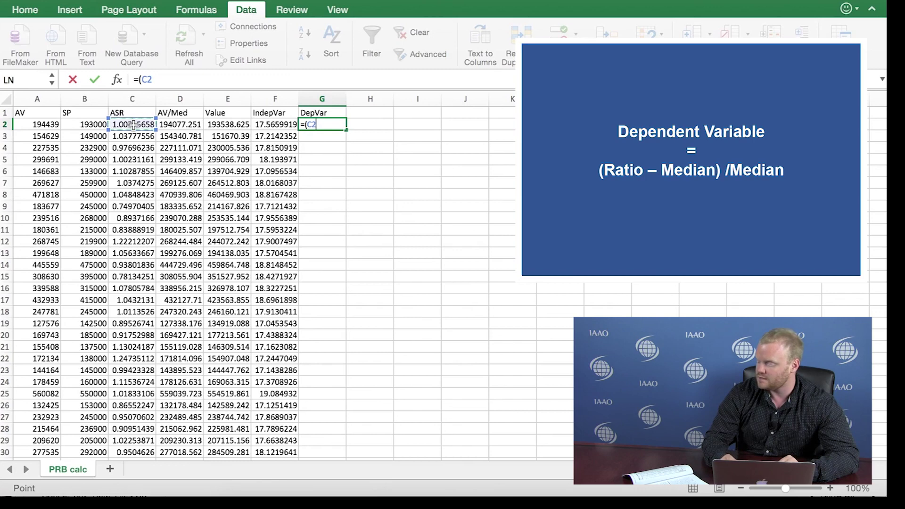
pyautogui.write('-')
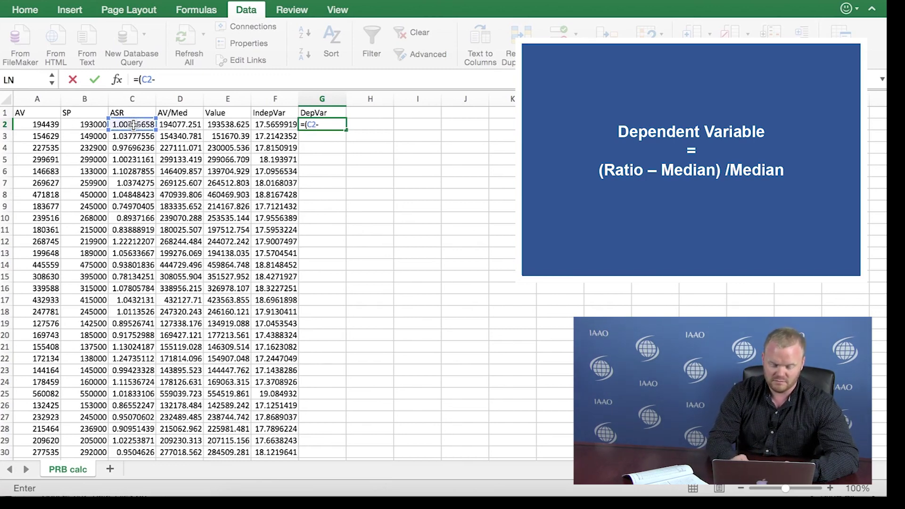
pyautogui.write('me')
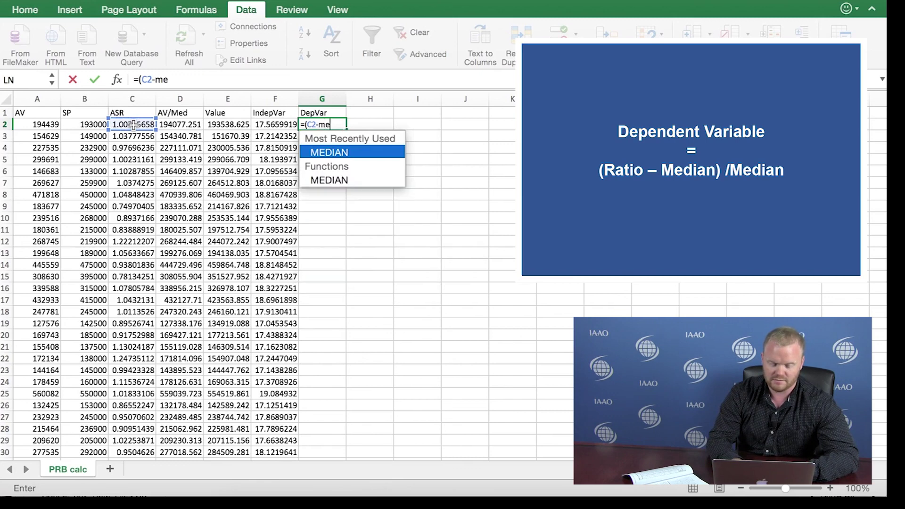
pyautogui.write('dian(')
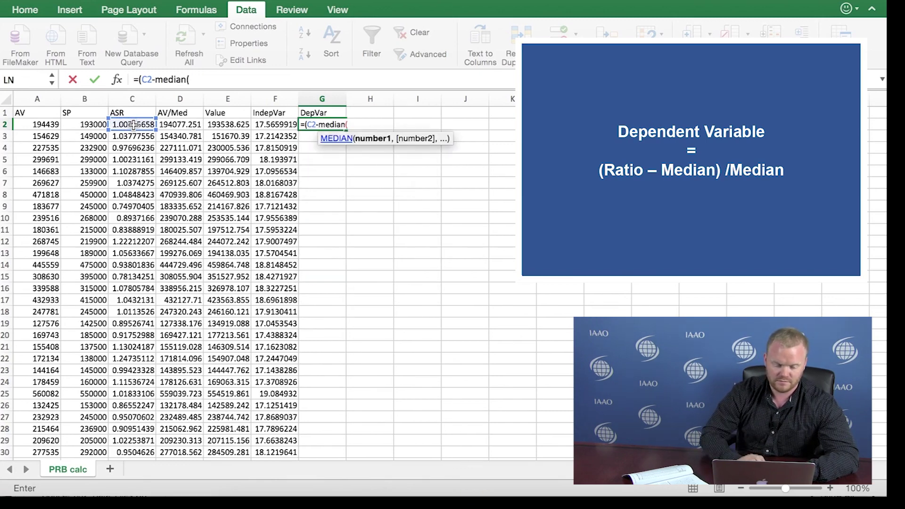
pyautogui.click(137, 96)
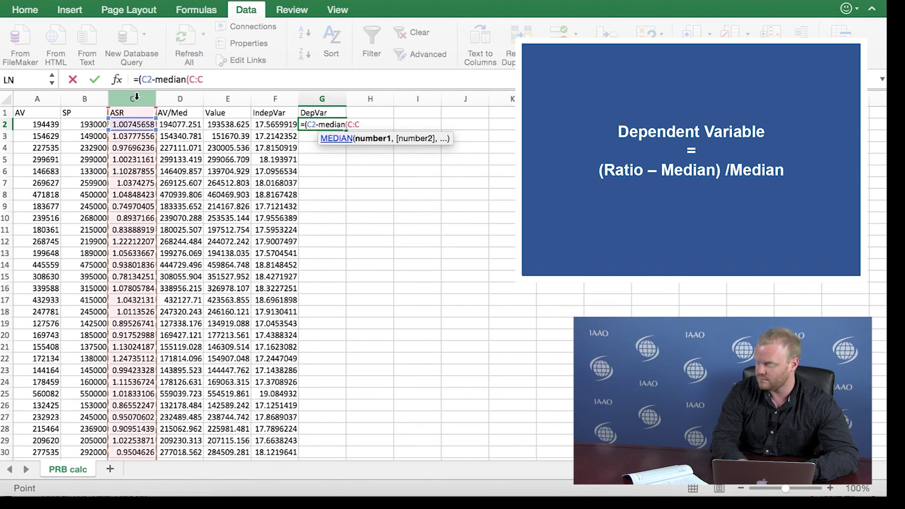
pyautogui.write('))/')
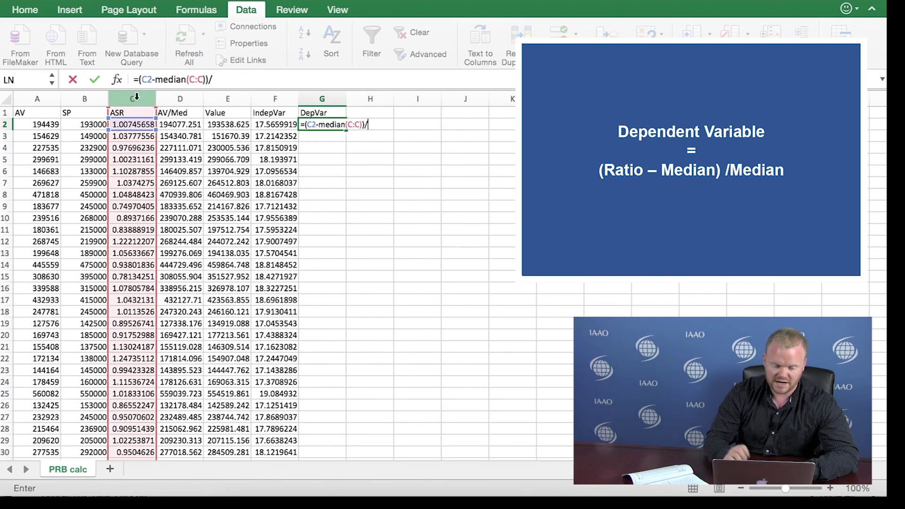
pyautogui.write('median(')
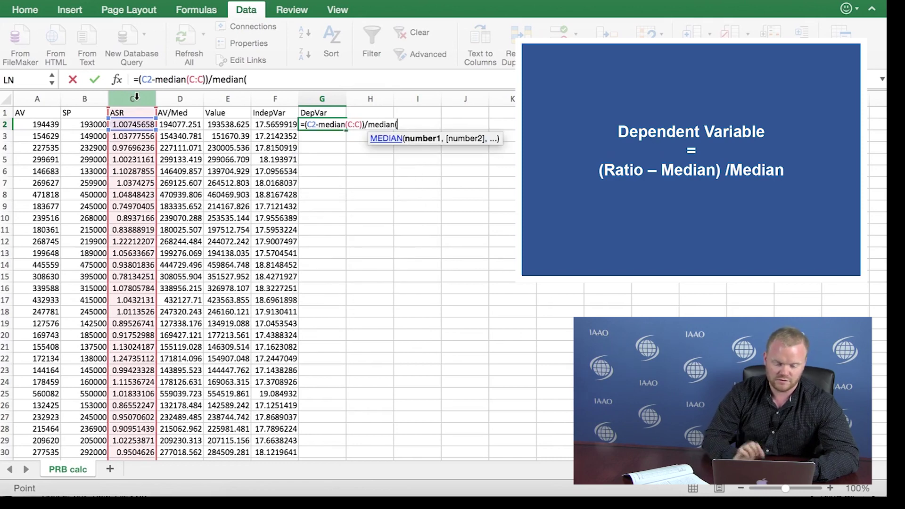
pyautogui.click(136, 98)
pyautogui.write(')')
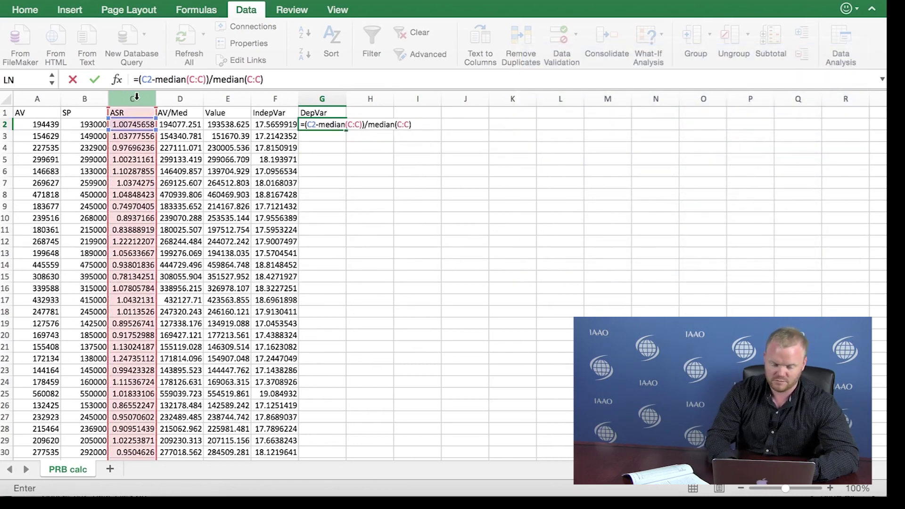
pyautogui.press('Return')
pyautogui.click(309, 126)
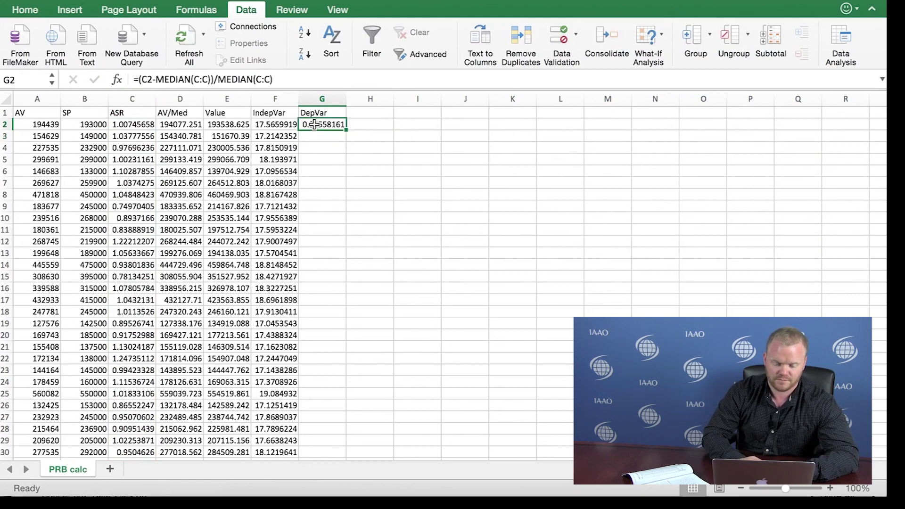
pyautogui.doubleClick(346, 130)
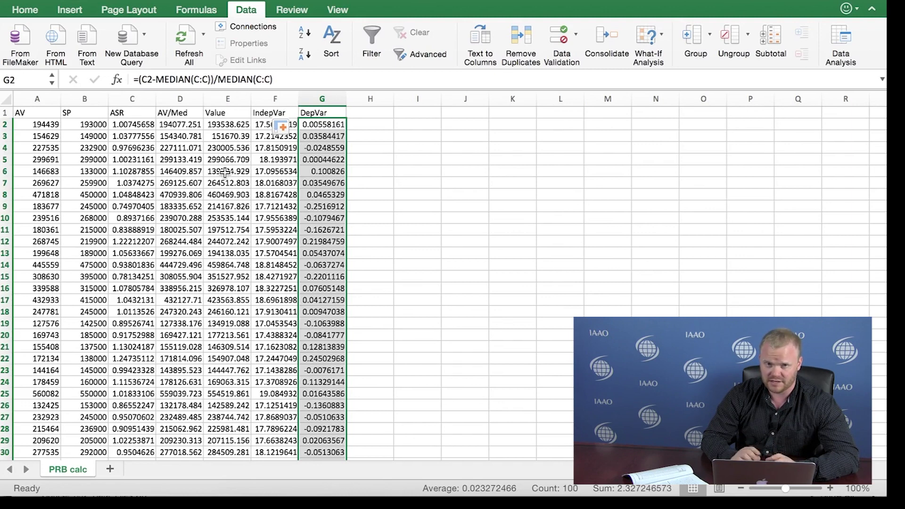
# Step: Collapse the ribbon to show more of the sheet and look for the Data Analysis command
pyautogui.click(253, 12)
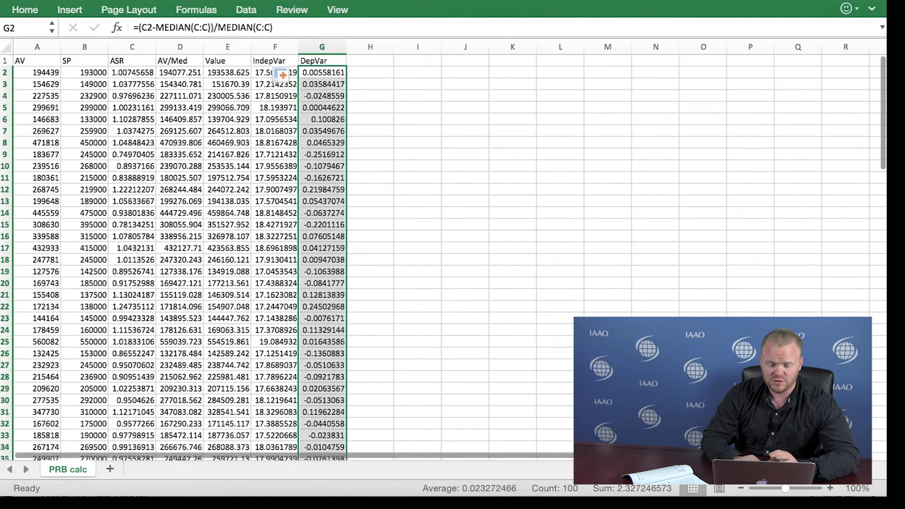
pyautogui.click(289, 0)
pyautogui.press('Left')
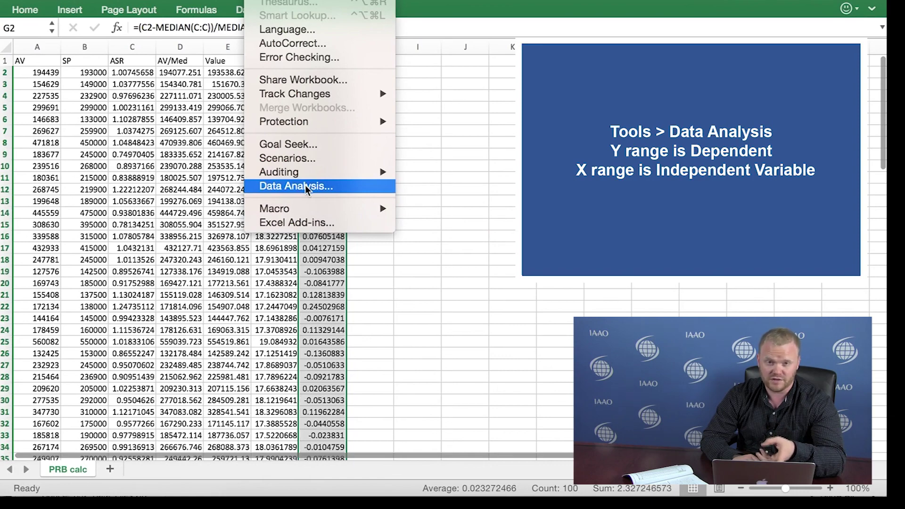
# Step: Open the Data Analysis tools, centre the window, and choose Regression
pyautogui.click(305, 186)
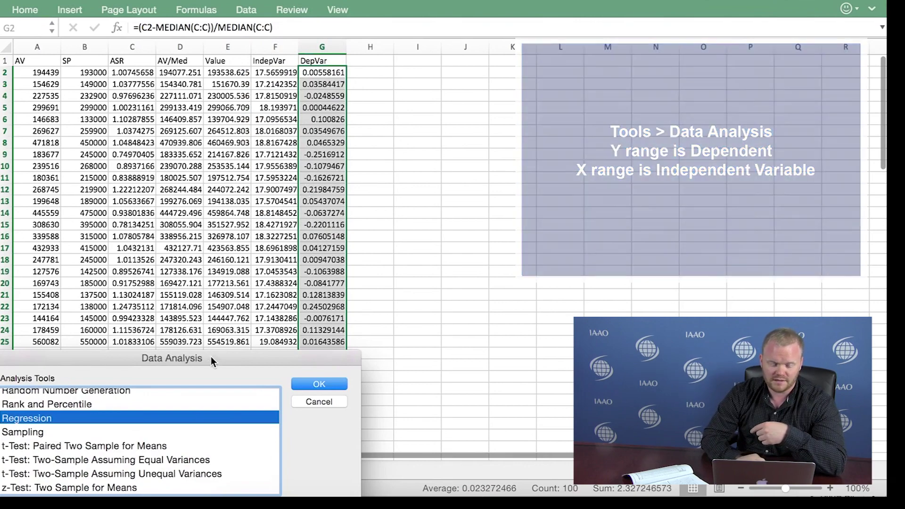
pyautogui.moveTo(211, 358); pyautogui.dragTo(609, 89)
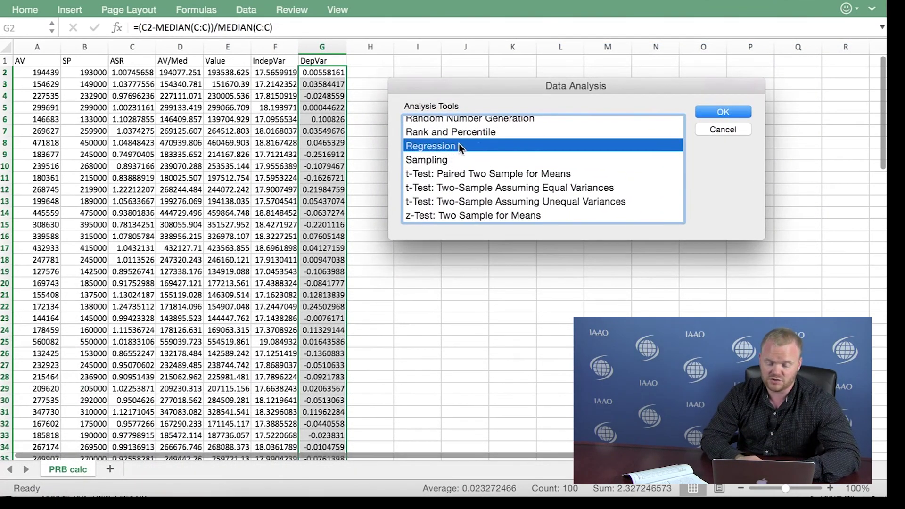
pyautogui.click(721, 111)
# Step: Clear the prefilled ranges and set the Input Y Range to DepVar G2:G101
pyautogui.press('BackSpace')
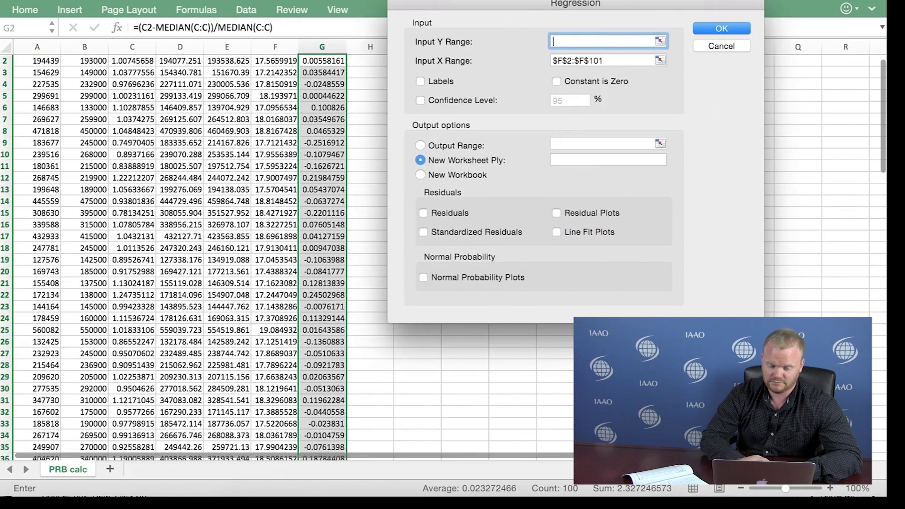
pyautogui.click(626, 57)
pyautogui.press('BackSpace')
pyautogui.press('BackSpace')
pyautogui.press('BackSpace')
pyautogui.press('BackSpace')
pyautogui.press('BackSpace')
pyautogui.press('BackSpace')
pyautogui.press('BackSpace')
pyautogui.press('BackSpace')
pyautogui.press('BackSpace')
pyautogui.press('BackSpace')
pyautogui.press('BackSpace')
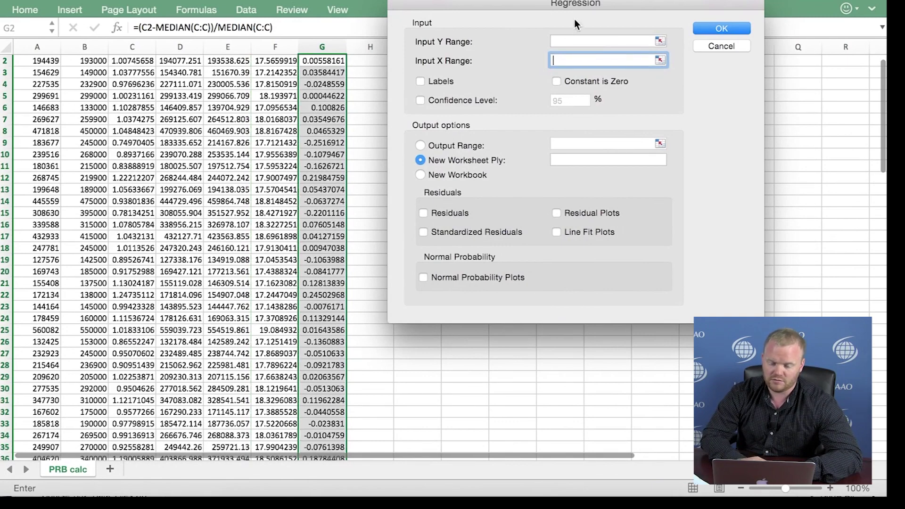
pyautogui.moveTo(570, 1); pyautogui.dragTo(559, 57)
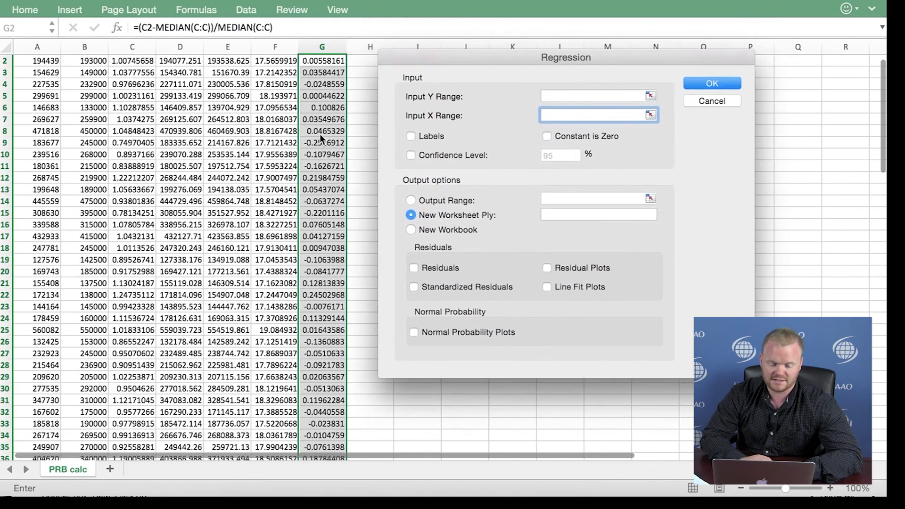
pyautogui.scroll(1, 319, 133)
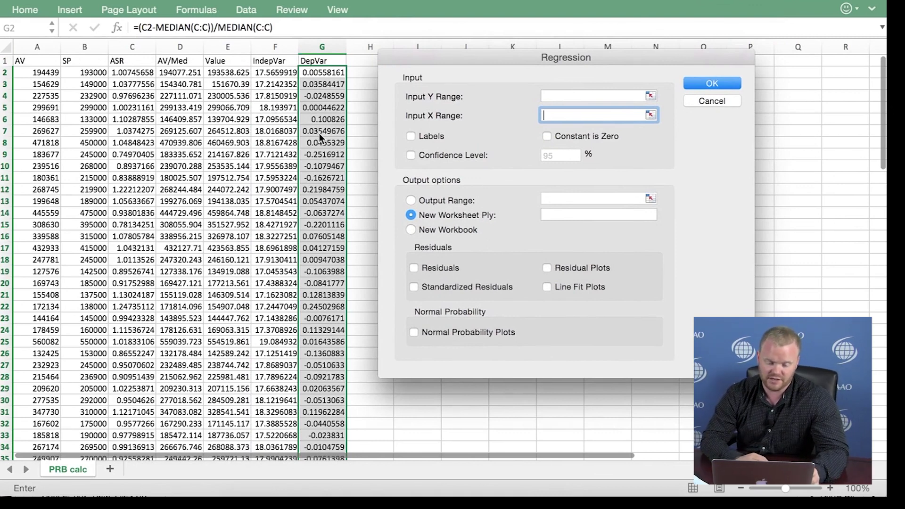
pyautogui.click(611, 97)
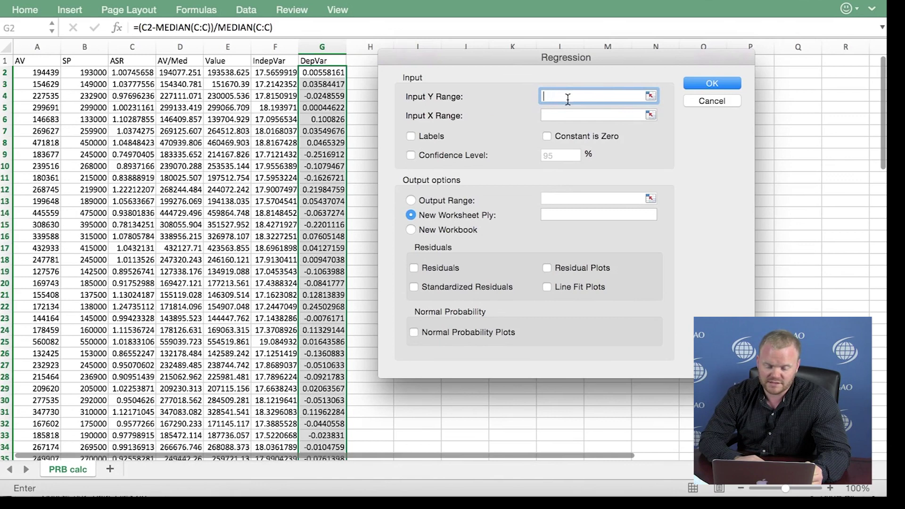
pyautogui.click(329, 71)
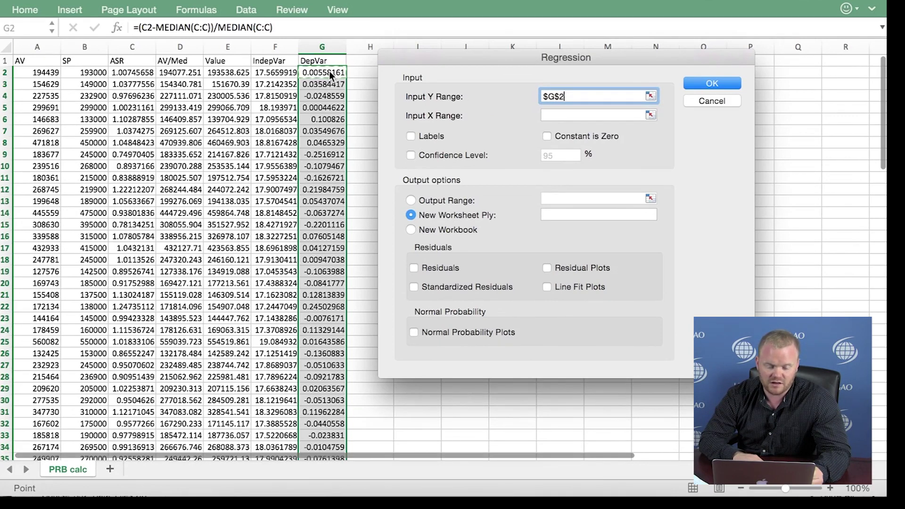
pyautogui.moveTo(329, 72); pyautogui.dragTo(327, 241)
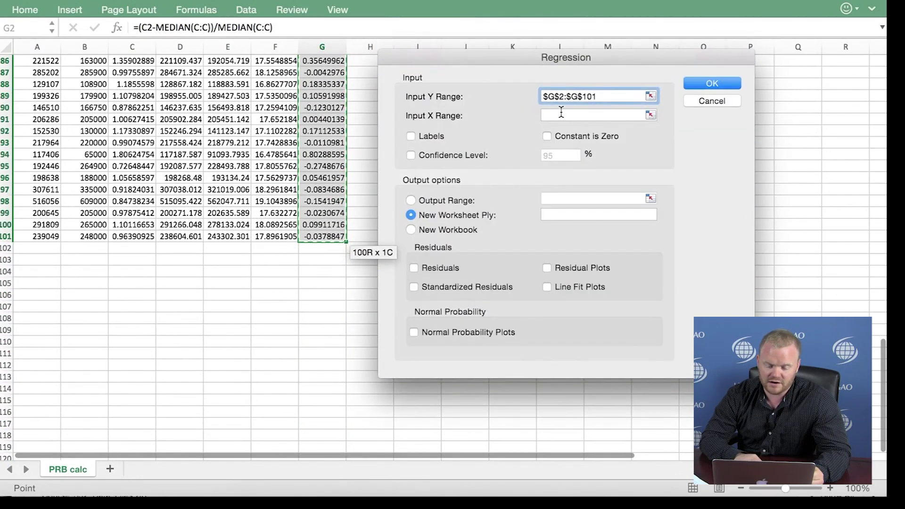
# Step: Set the Input X Range to IndepVar F2:F101 and run the regression
pyautogui.click(561, 115)
pyautogui.scroll(15, 330, 107)
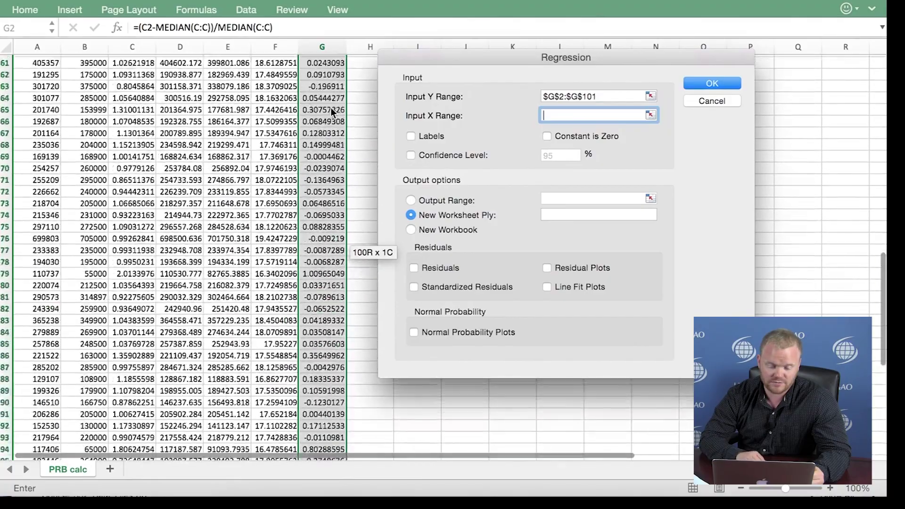
pyautogui.scroll(5, 332, 110)
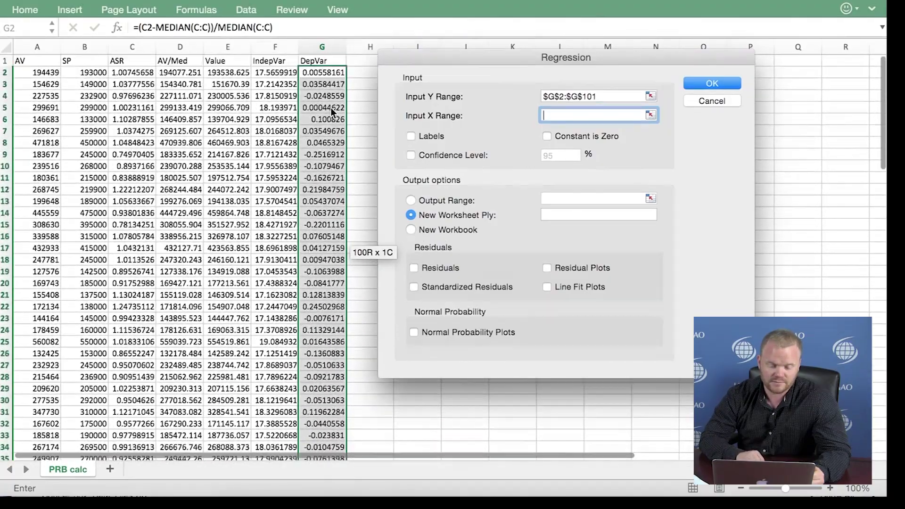
pyautogui.click(278, 73)
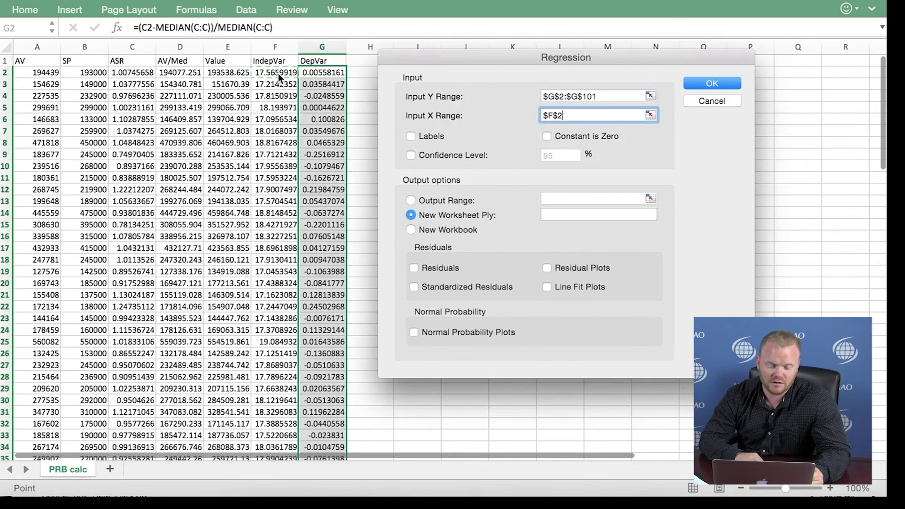
pyautogui.moveTo(278, 72); pyautogui.dragTo(280, 388)
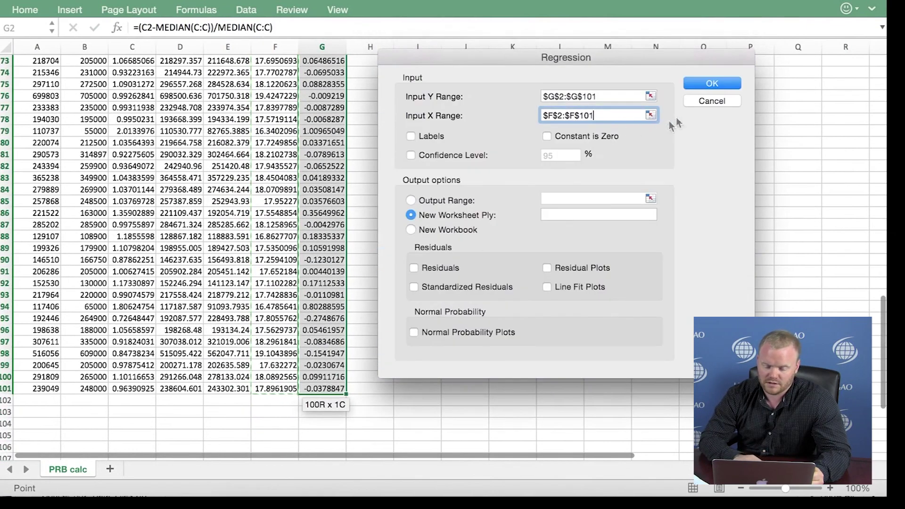
pyautogui.click(696, 85)
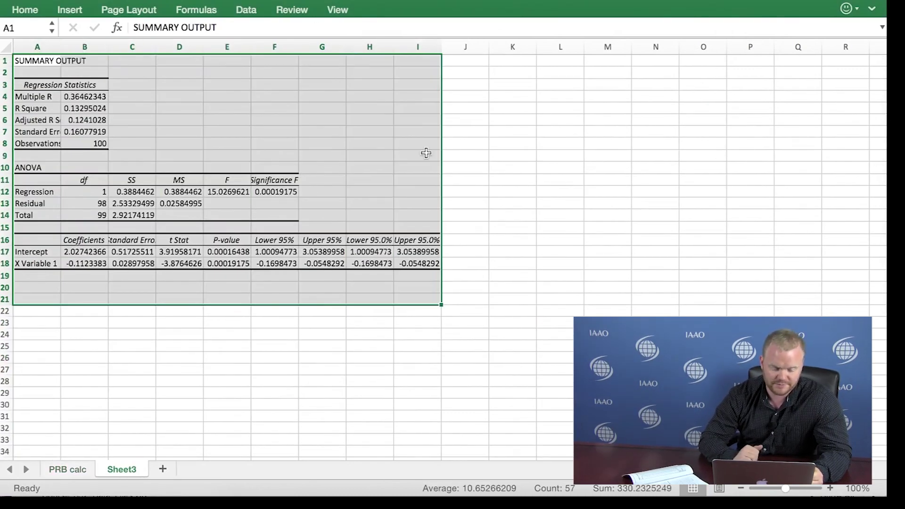
# Step: Read the PRB, the X Variable 1 coefficient -0.1123383, in cell B18
pyautogui.click(182, 380)
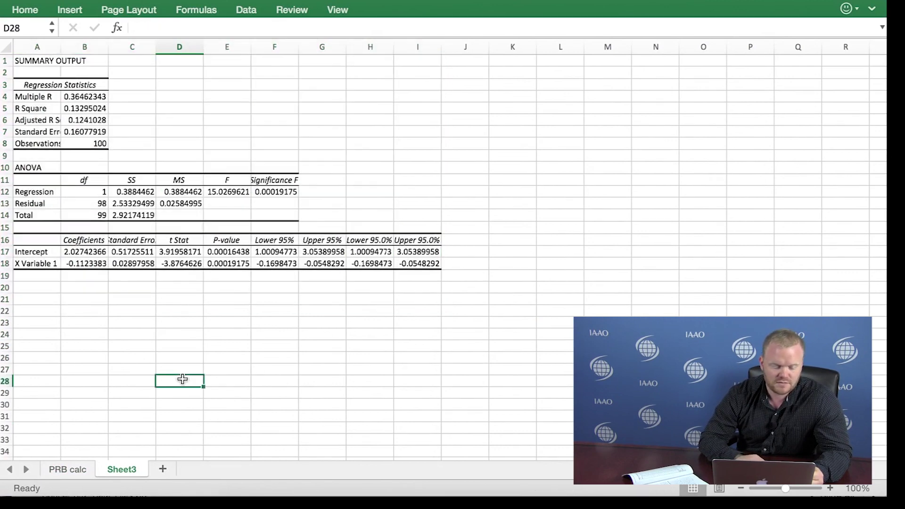
pyautogui.click(73, 263)
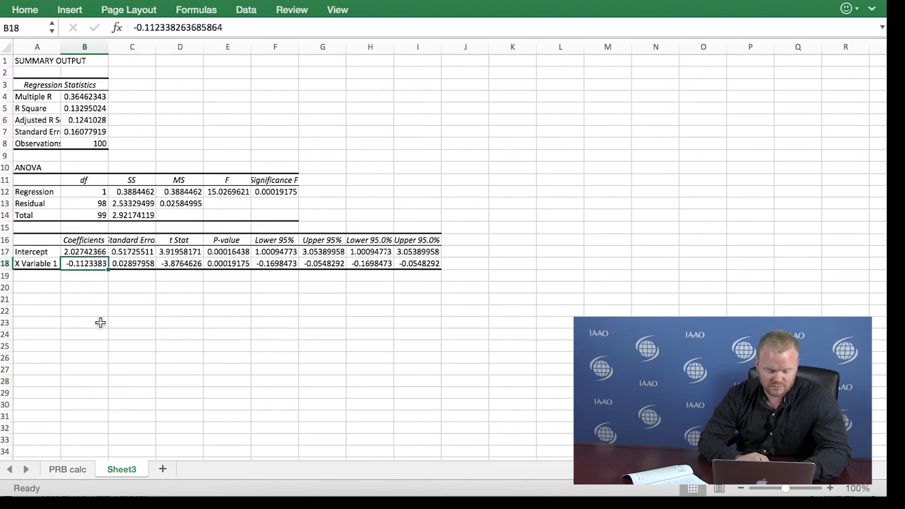